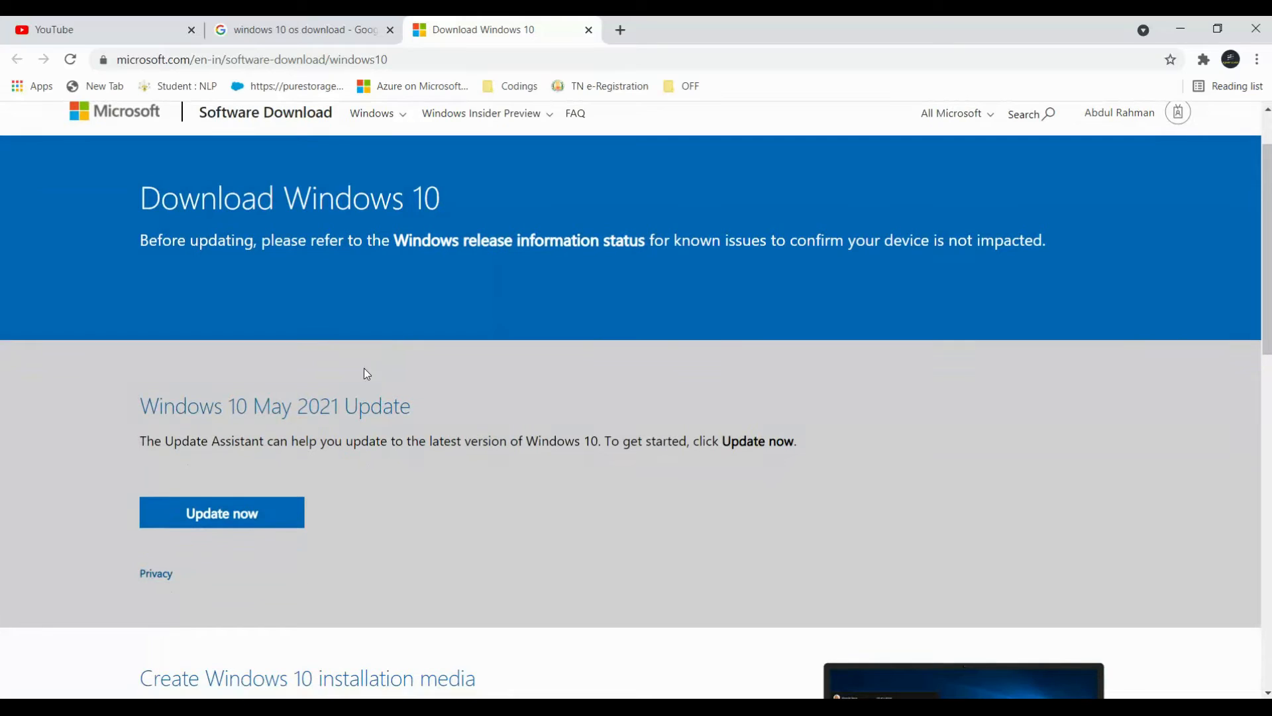
Step: Download the Windows 10 Update Assistant, run Windows10Upgrade9252 from the Downloads folder and minimize its window
scroll(216, 495, down, 3)
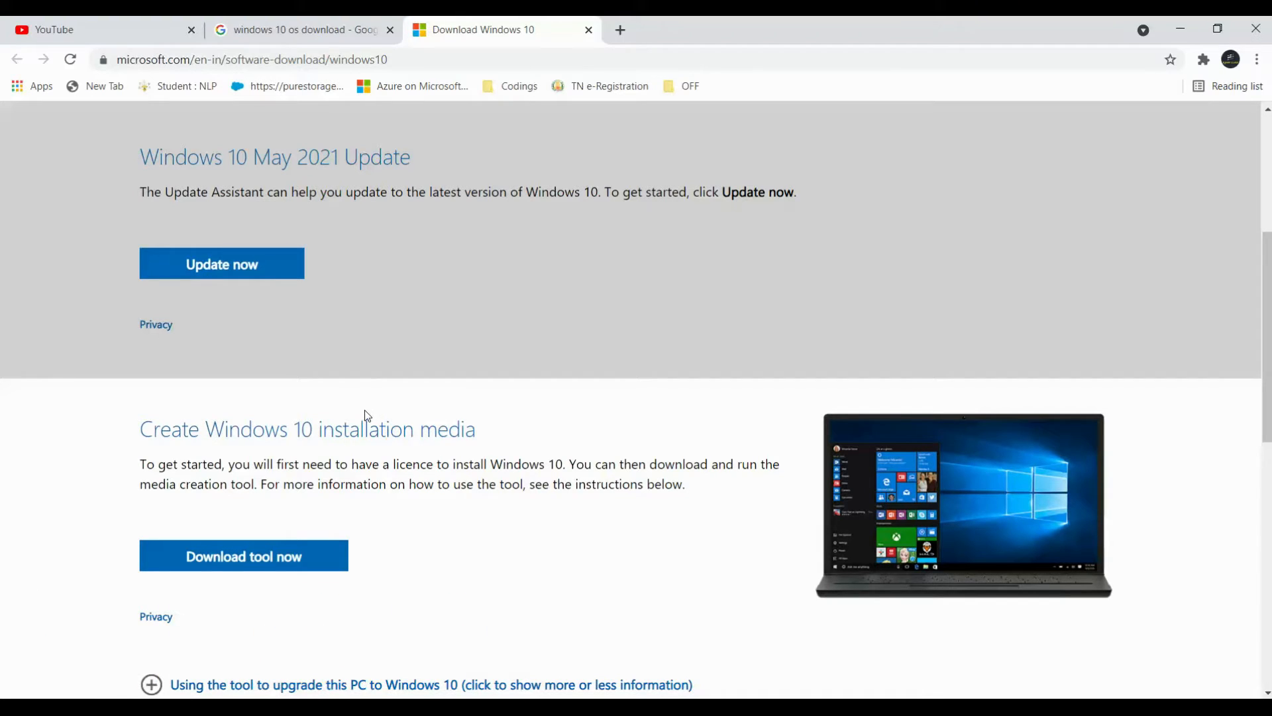
click(250, 267)
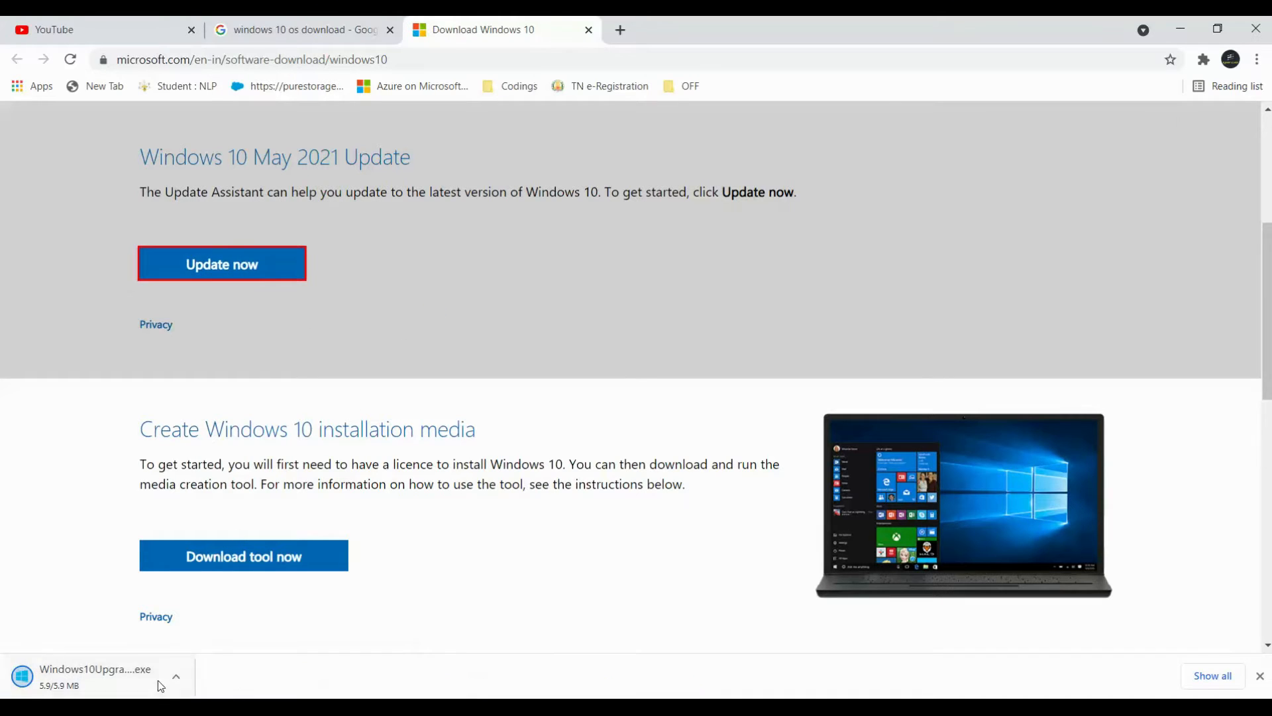
click(170, 680)
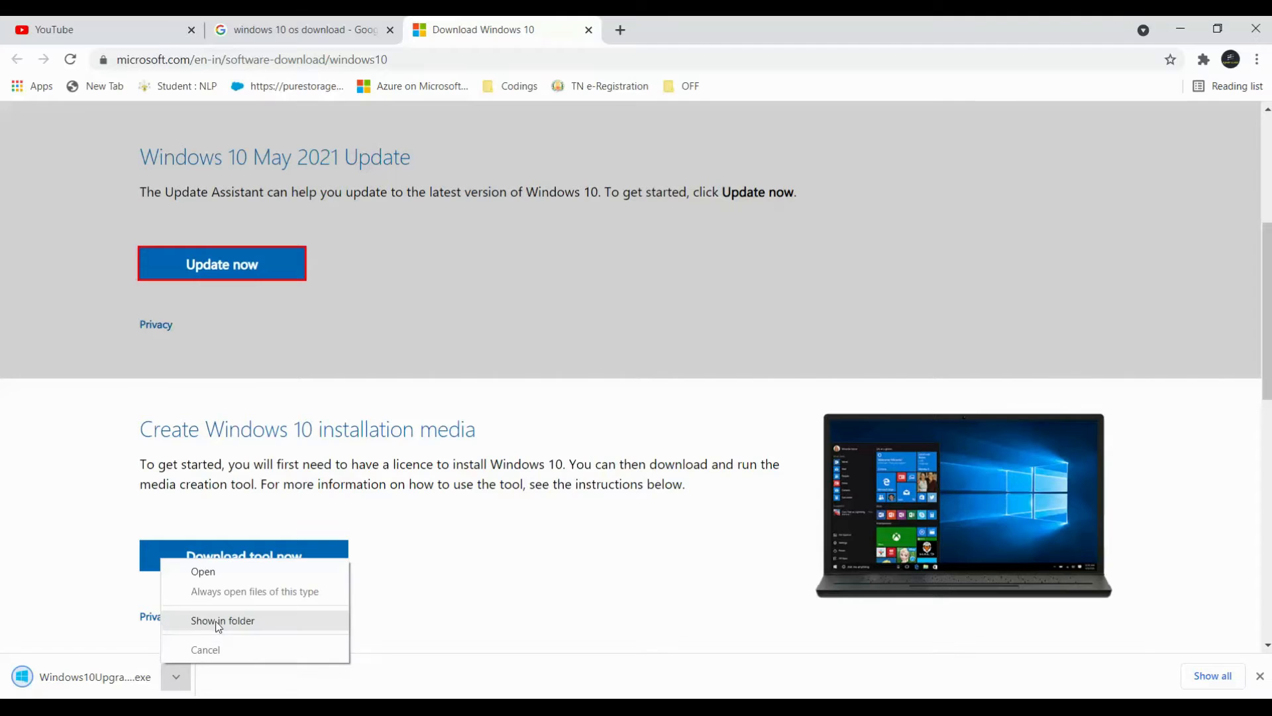
click(222, 620)
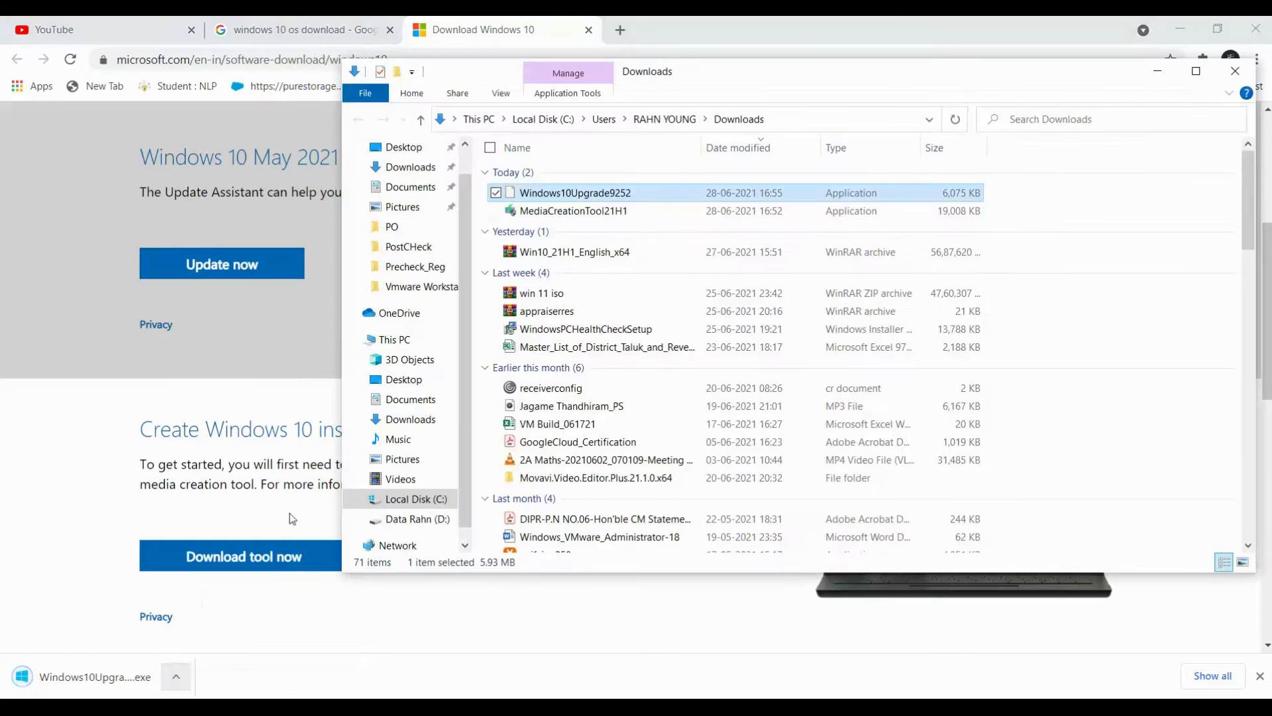
double_click(598, 196)
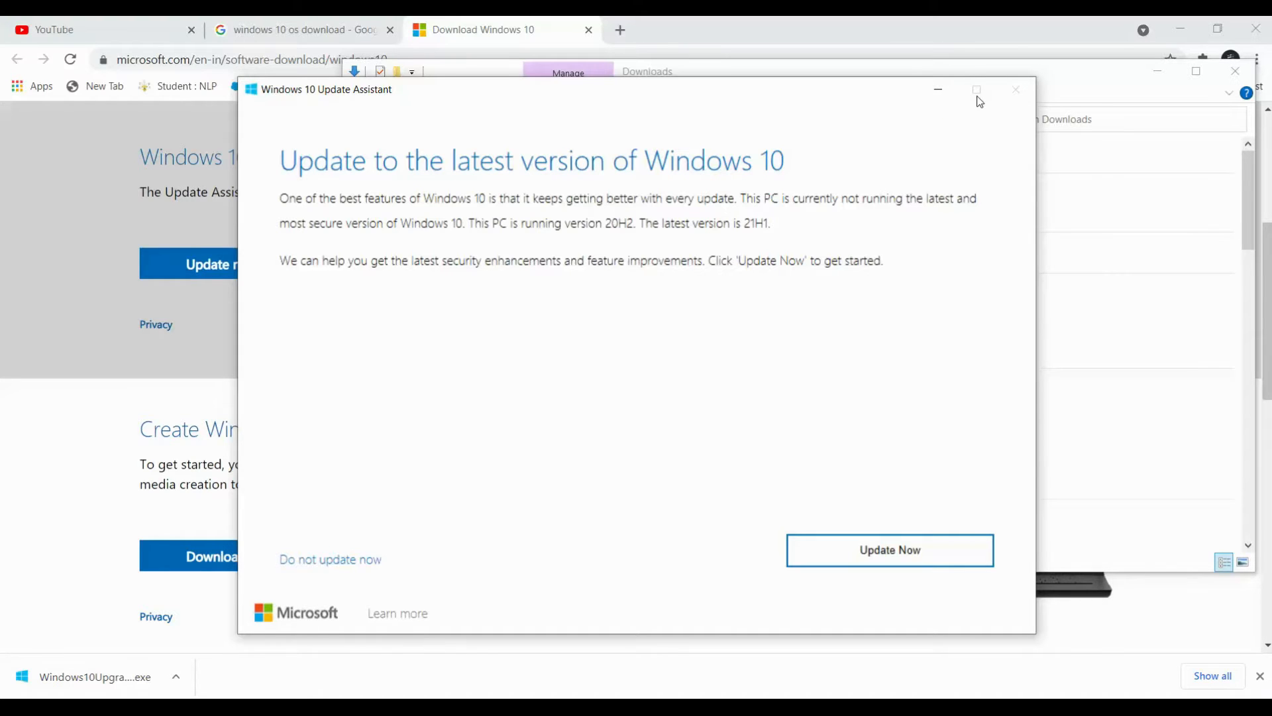
click(937, 91)
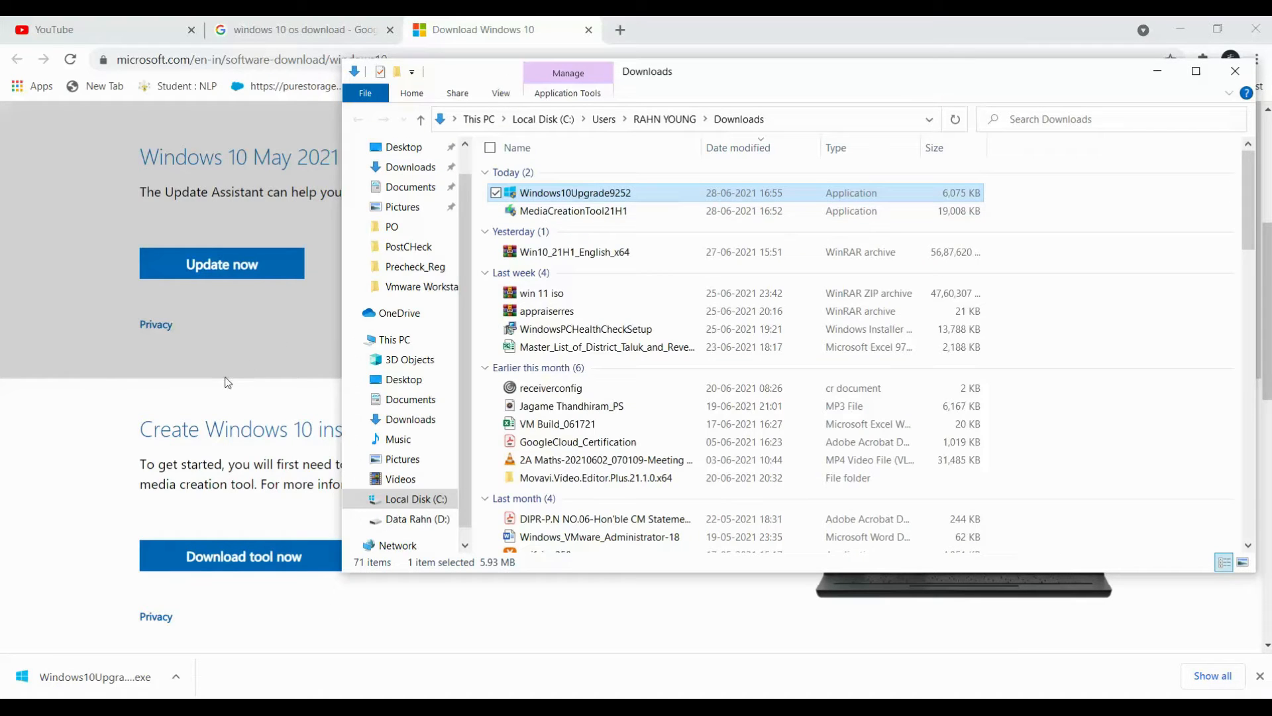
Step: Run MediaCreationTool21H1 from the Downloads folder and accept its license terms
click(68, 518)
scroll(247, 426, down, 2)
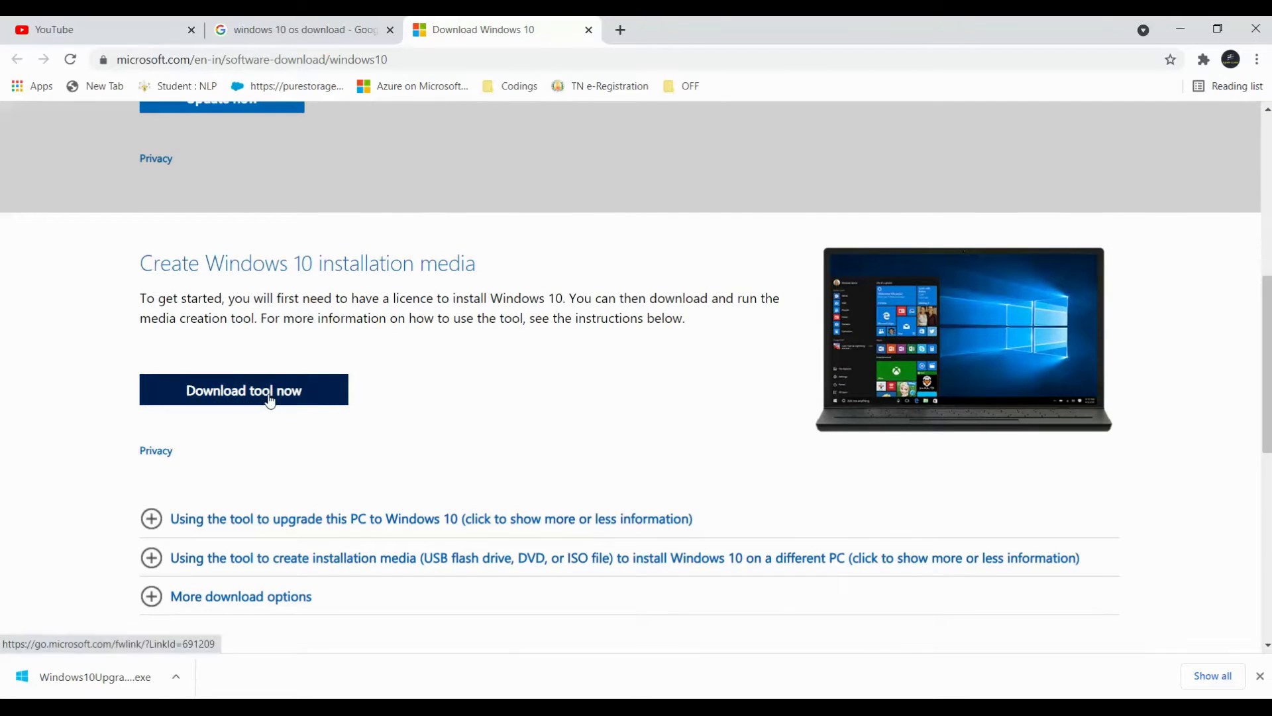
click(177, 676)
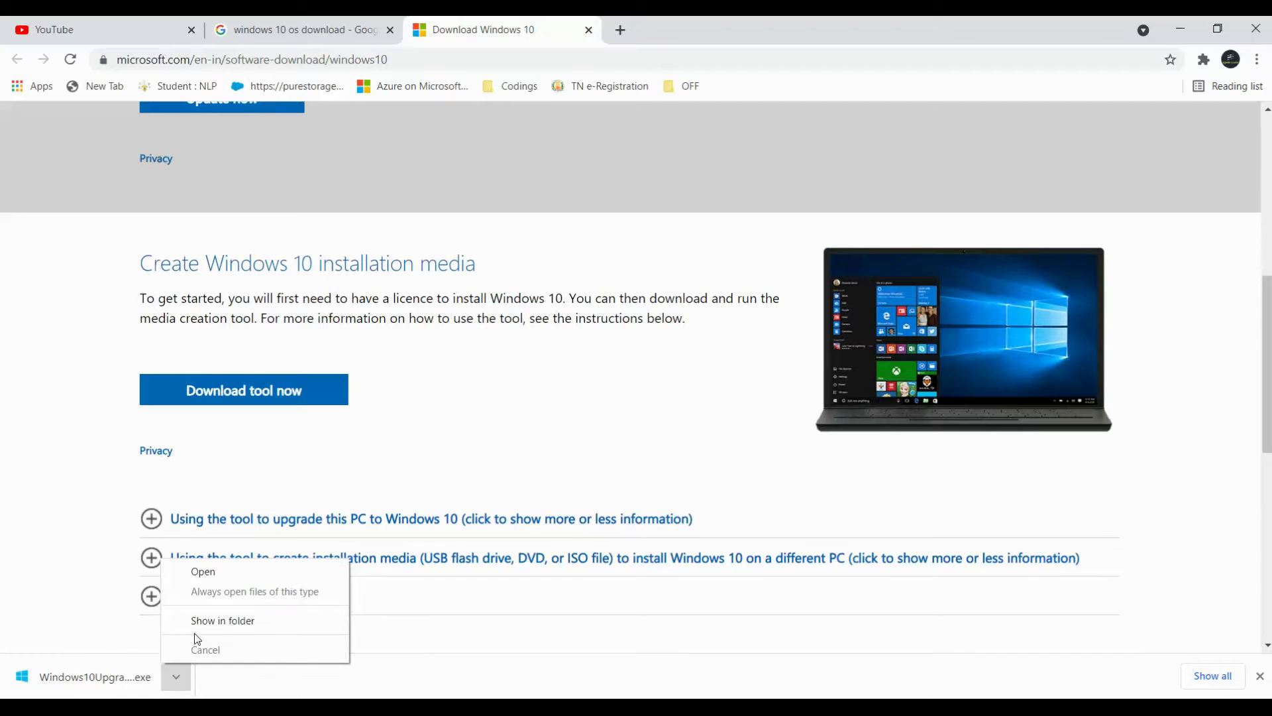
click(199, 621)
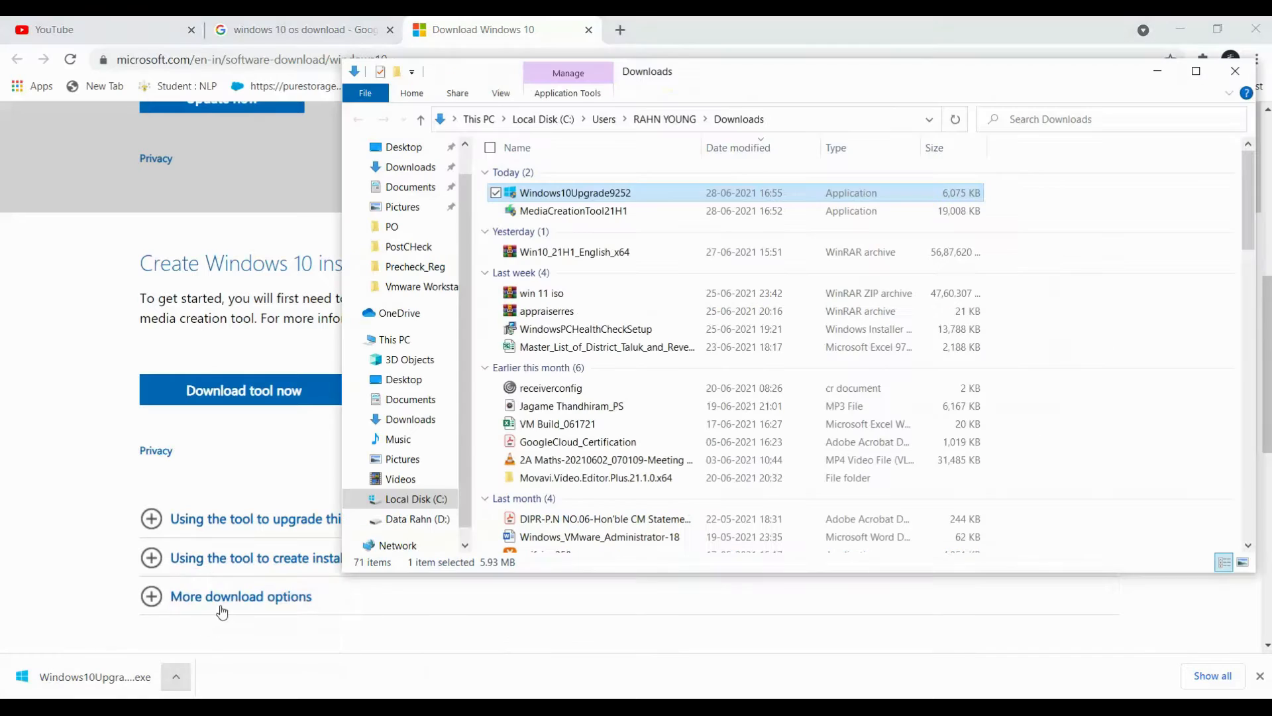
click(576, 212)
double_click(574, 216)
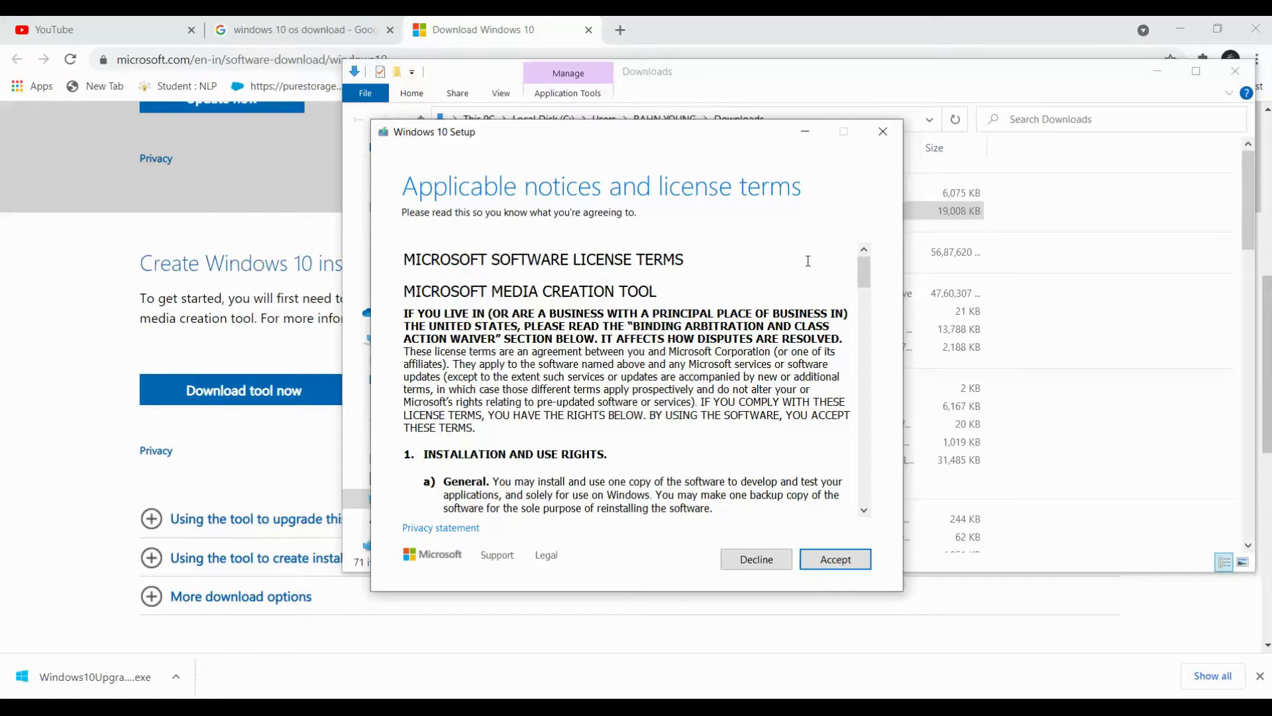
drag(864, 283, 870, 516)
click(841, 562)
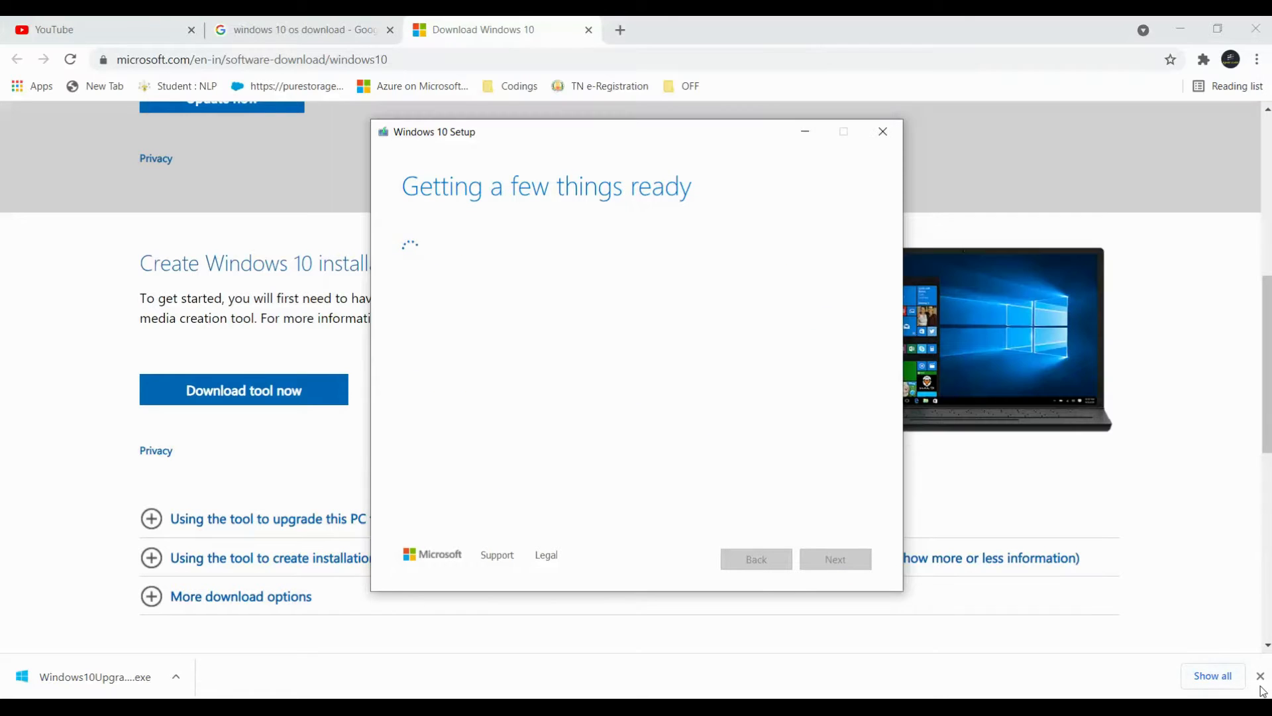
Step: Return to Windows 10 Setup and choose to create installation media (USB flash drive, DVD, or ISO file) for another PC
click(1259, 678)
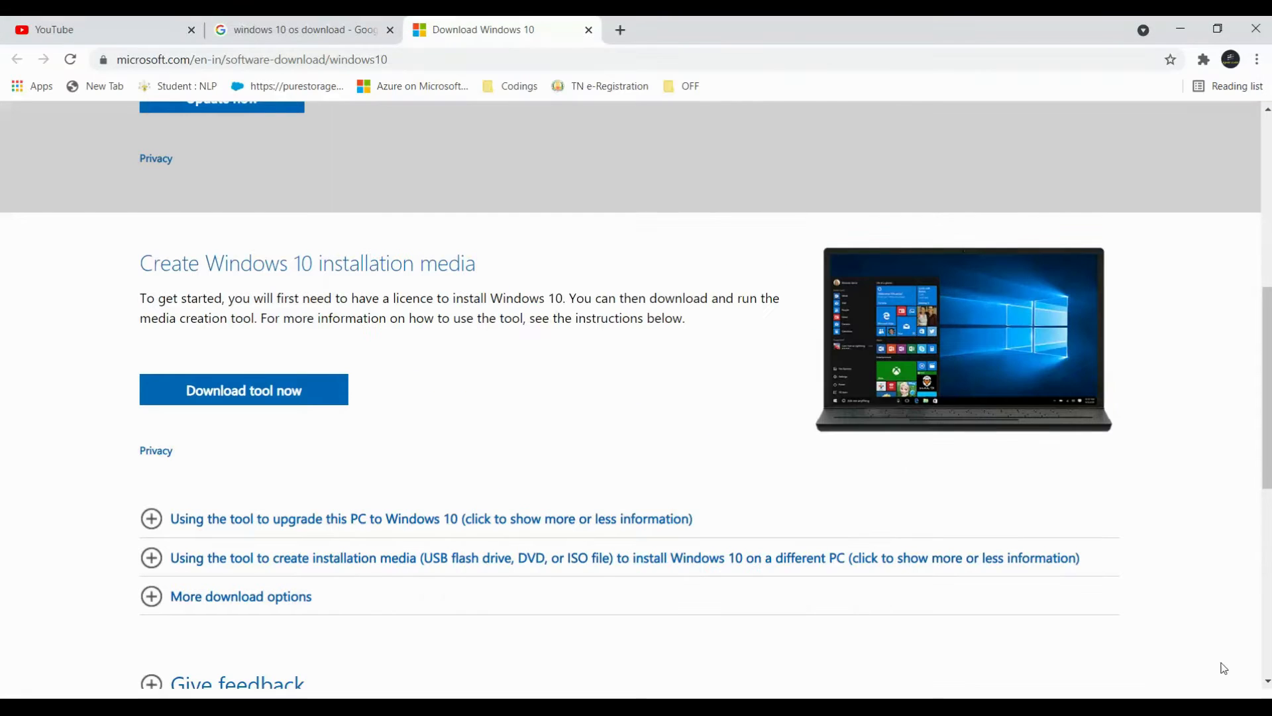
click(669, 707)
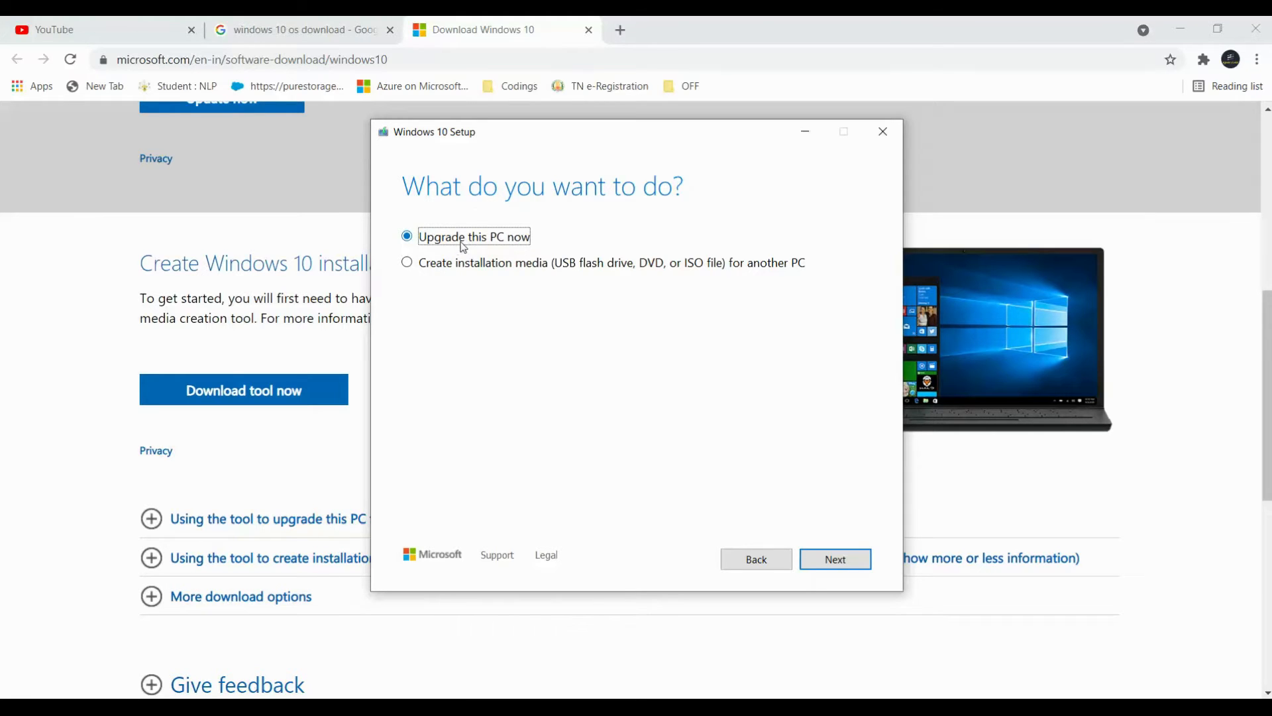
click(438, 270)
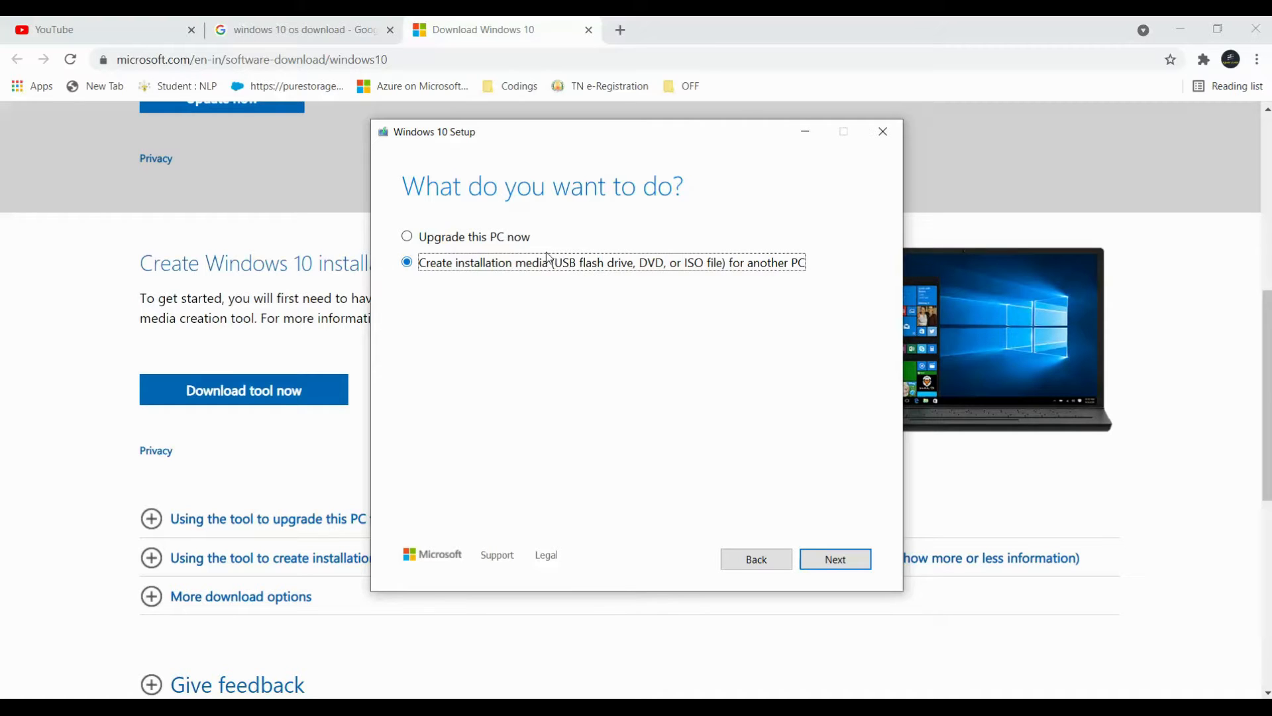
Step: Quit Windows 10 Setup, confirm the exit and minimize its window
click(883, 131)
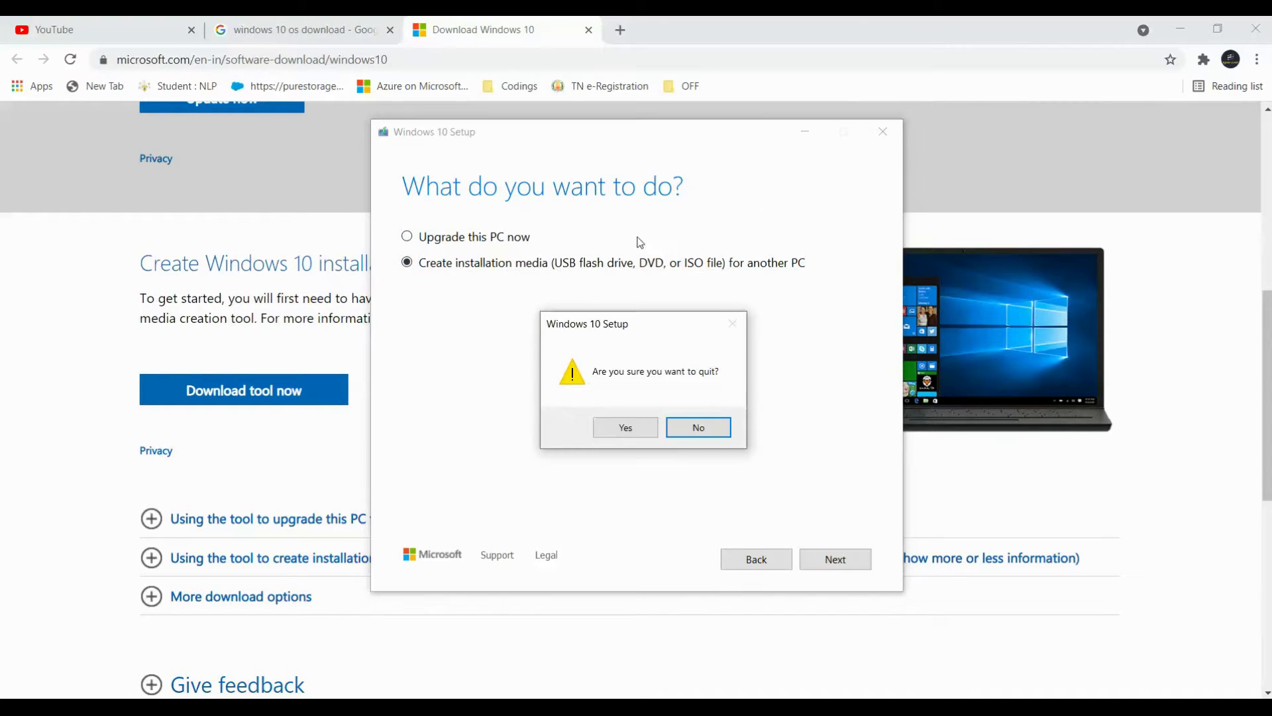
click(624, 428)
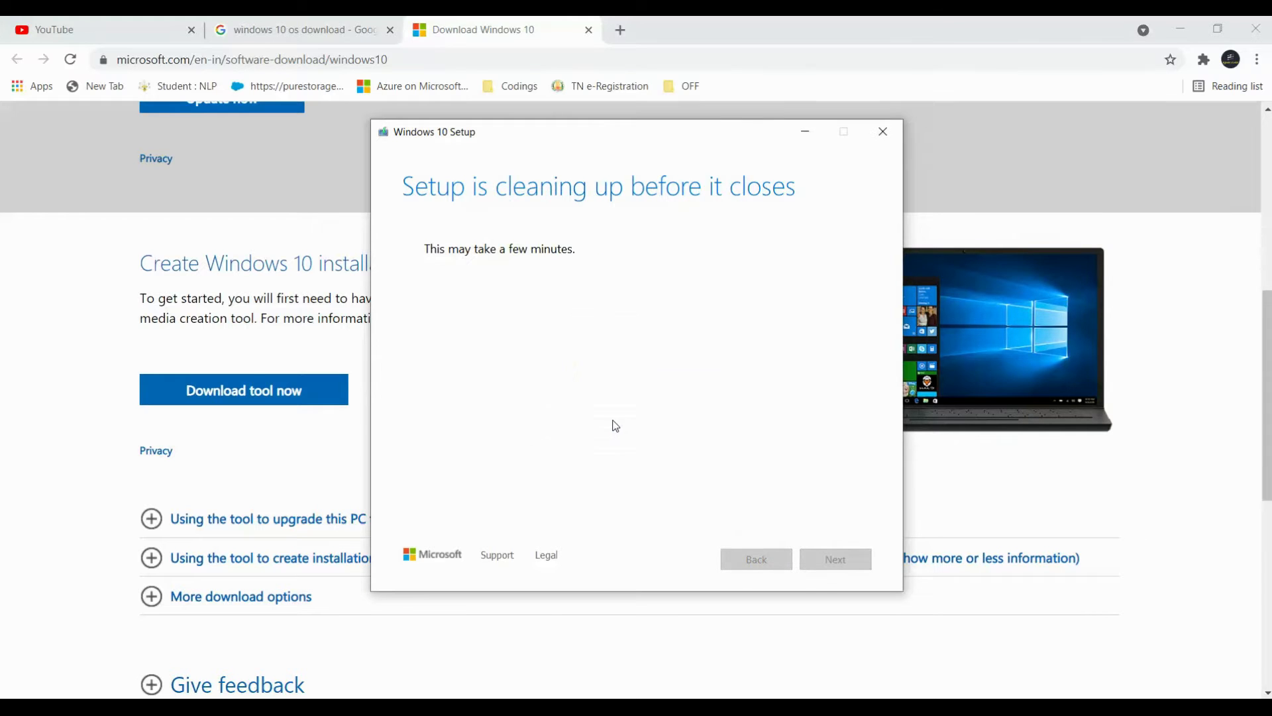
click(797, 135)
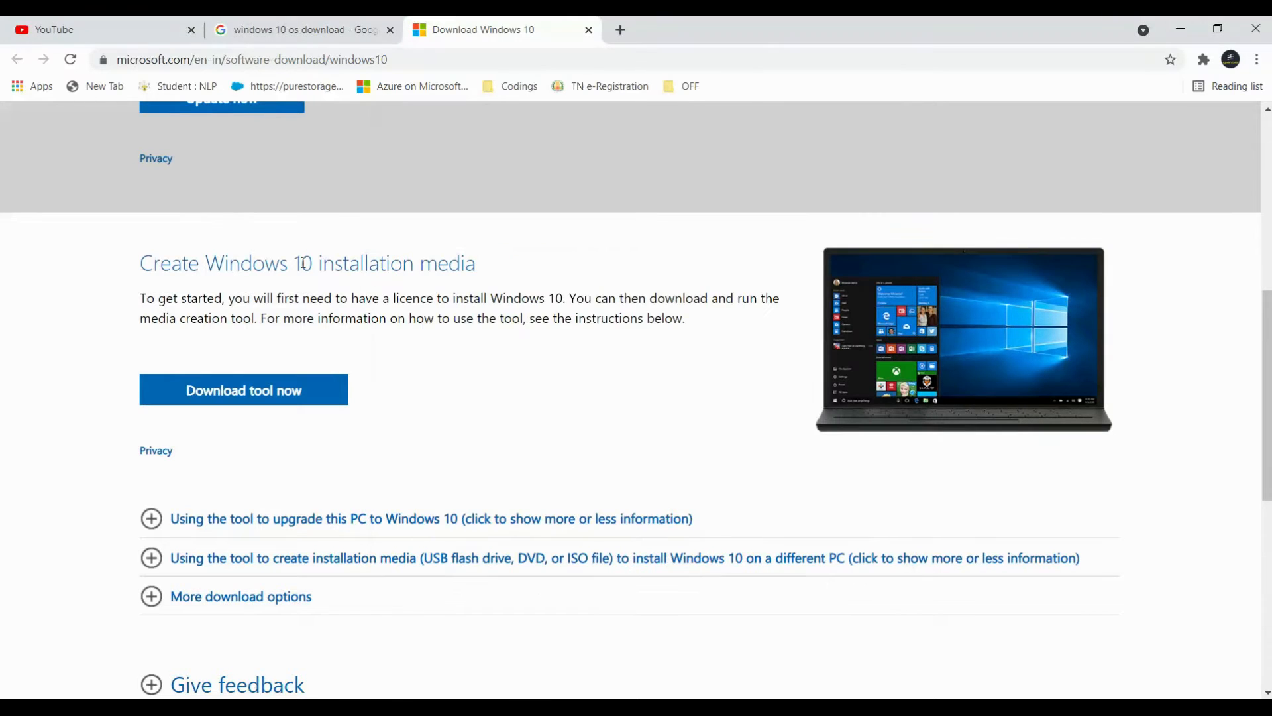
Step: Inspect the Download Windows 10 page and open the Network conditions tool in DevTools
scroll(312, 278, up, 3)
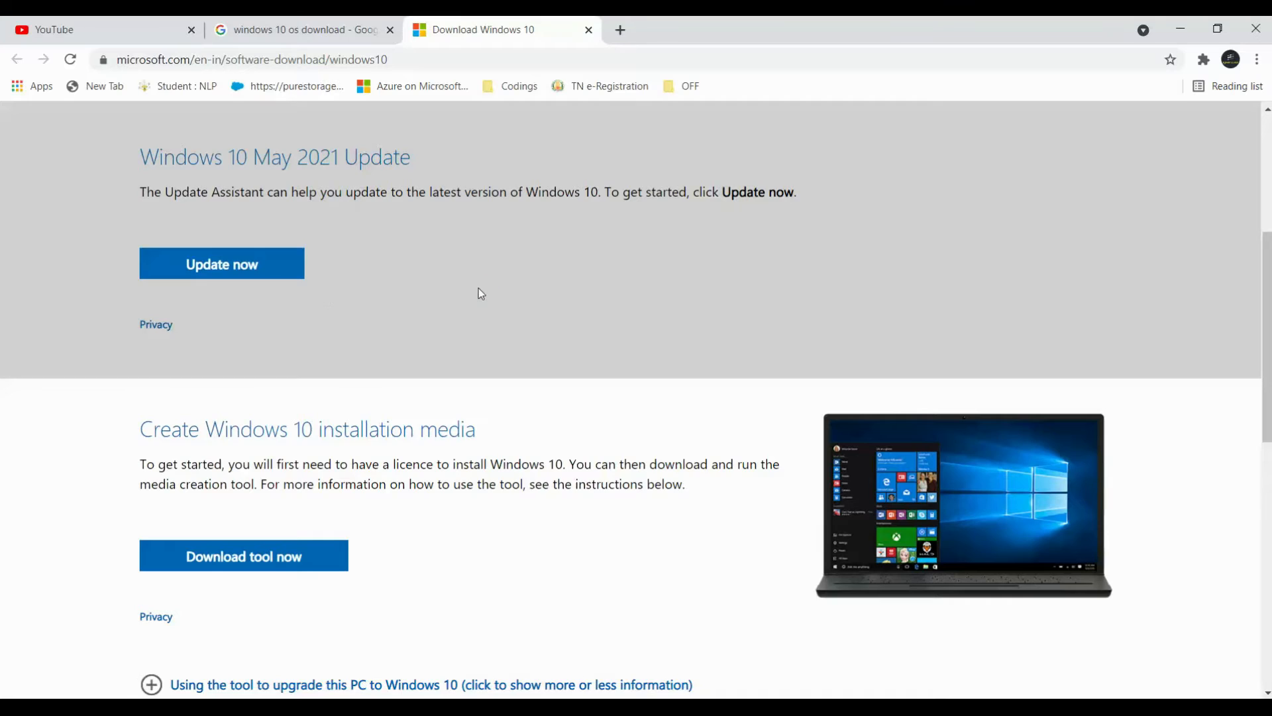
scroll(481, 293, up, 4)
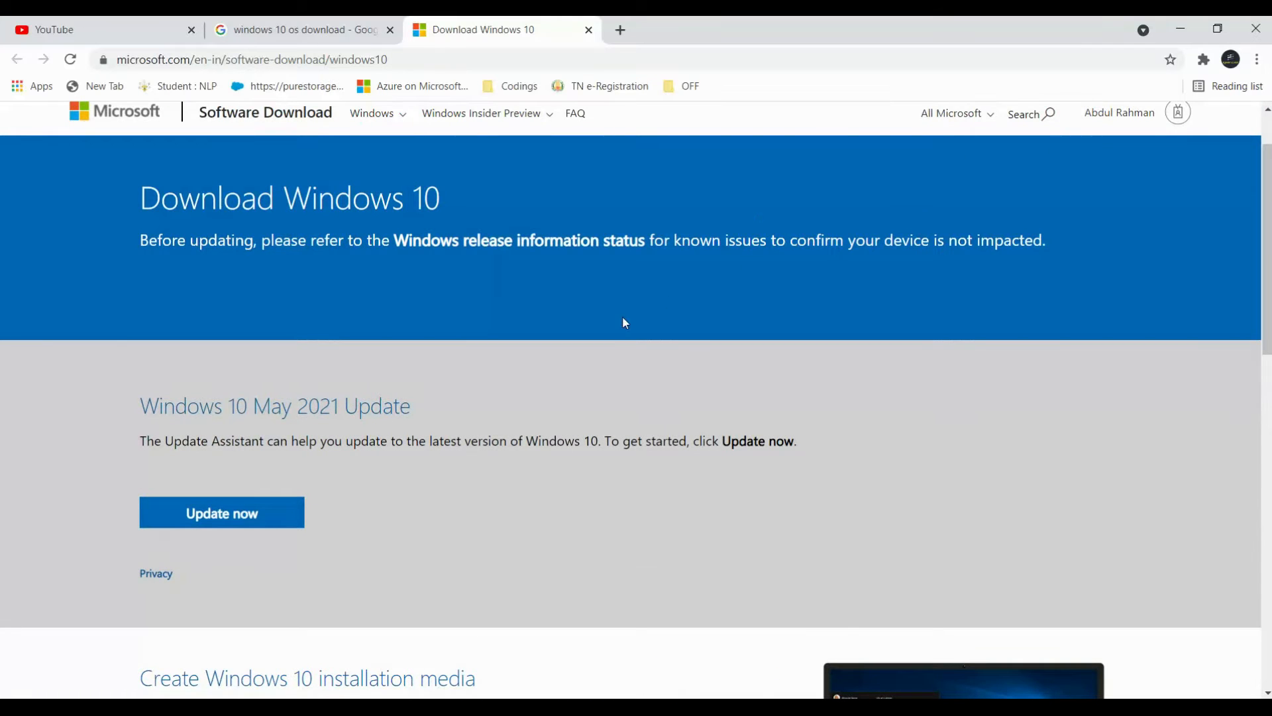
scroll(617, 325, down, 2)
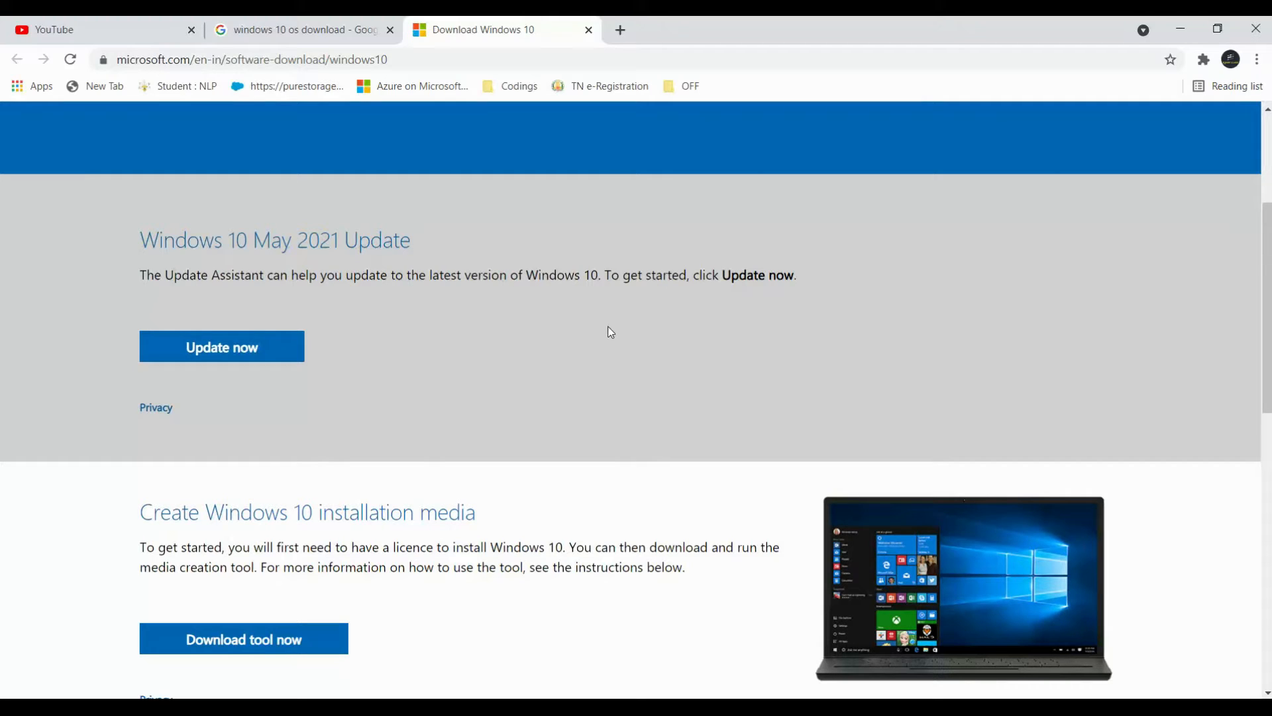
scroll(607, 326, up, 4)
right_click(996, 557)
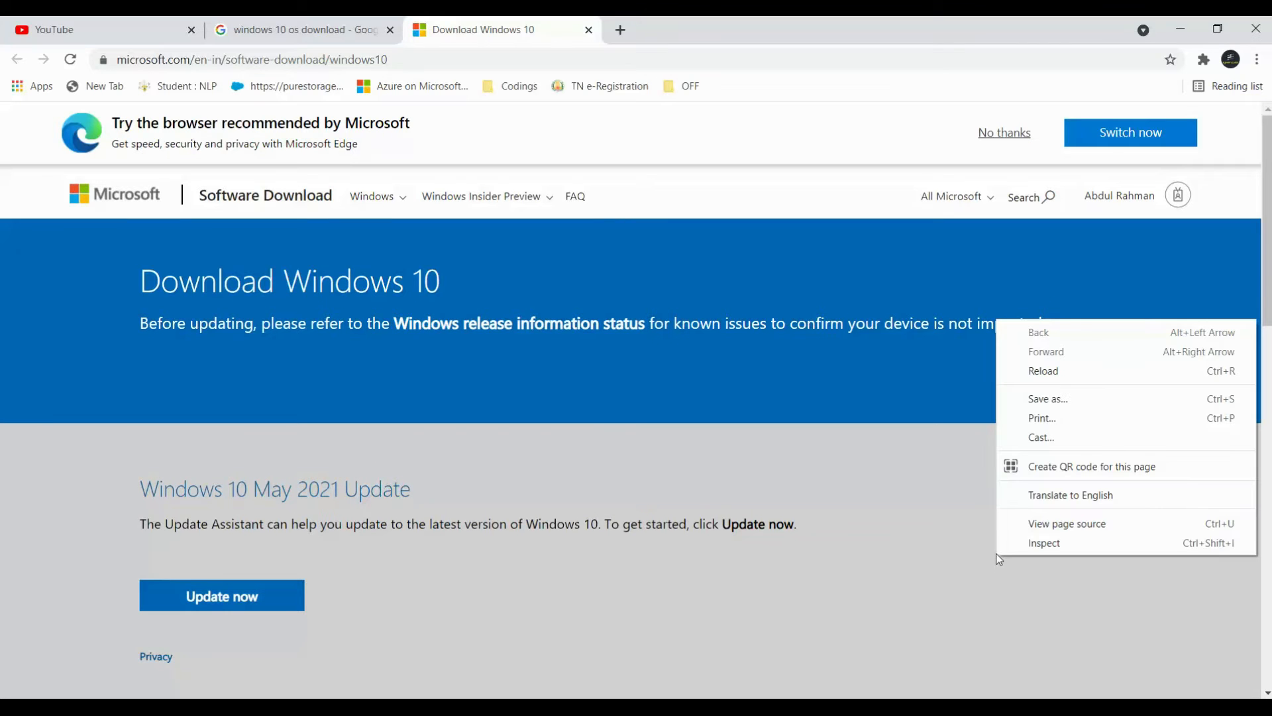
click(1044, 544)
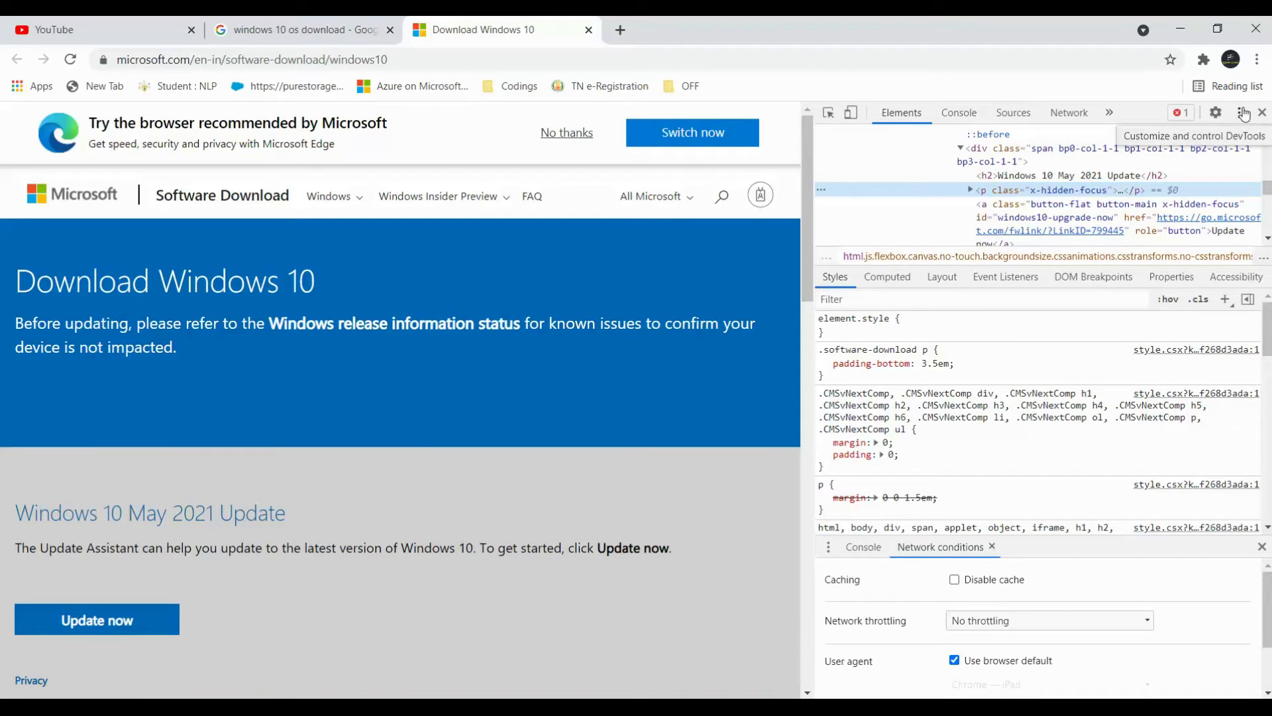
click(1242, 118)
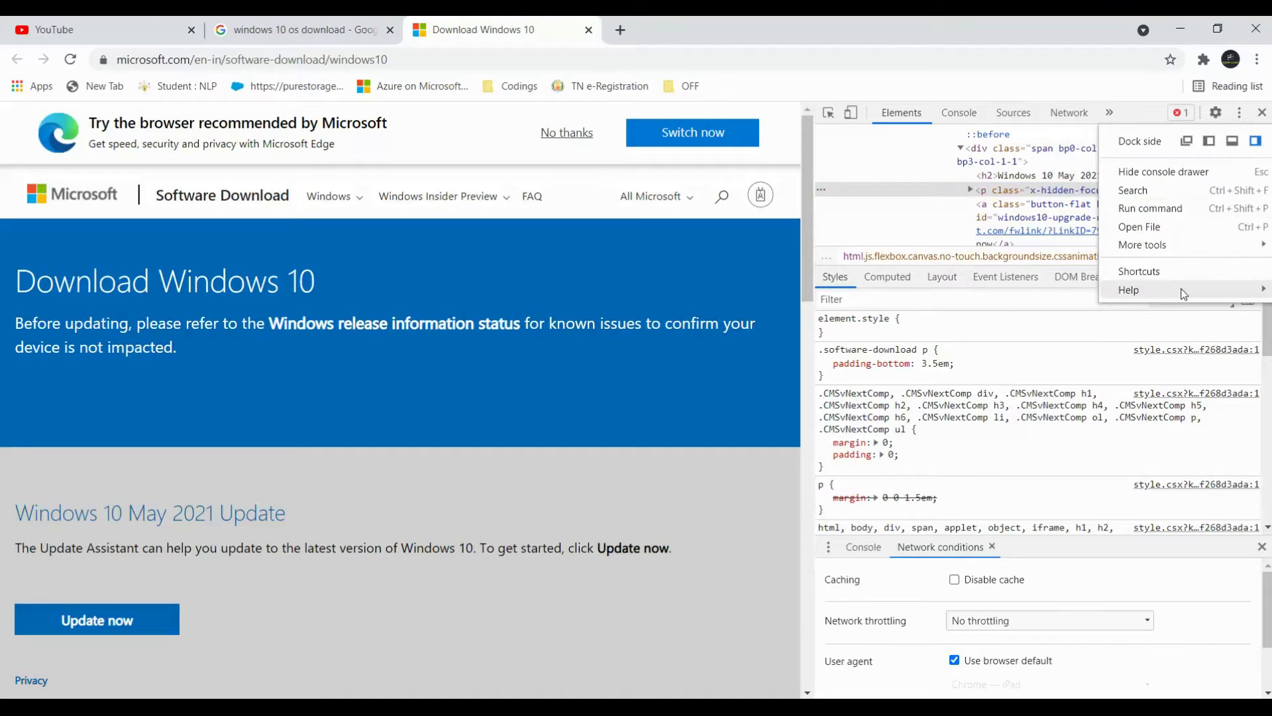
mouse_move(1187, 245)
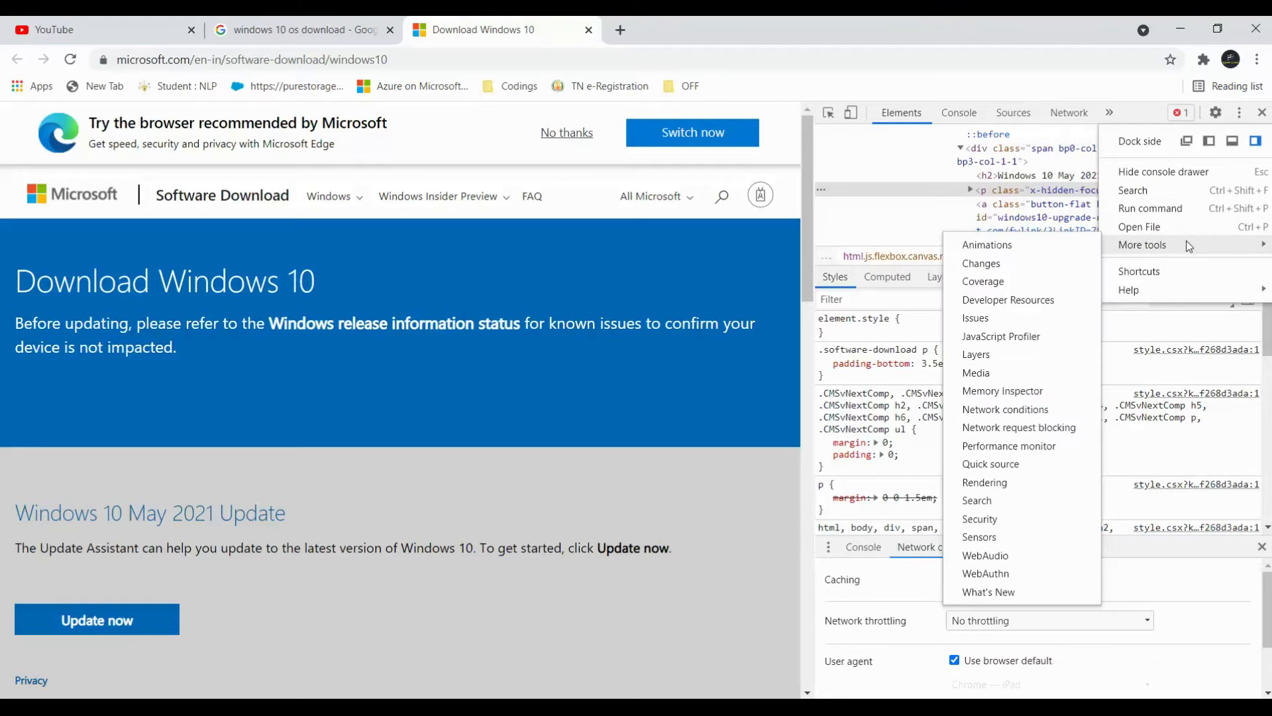
click(998, 417)
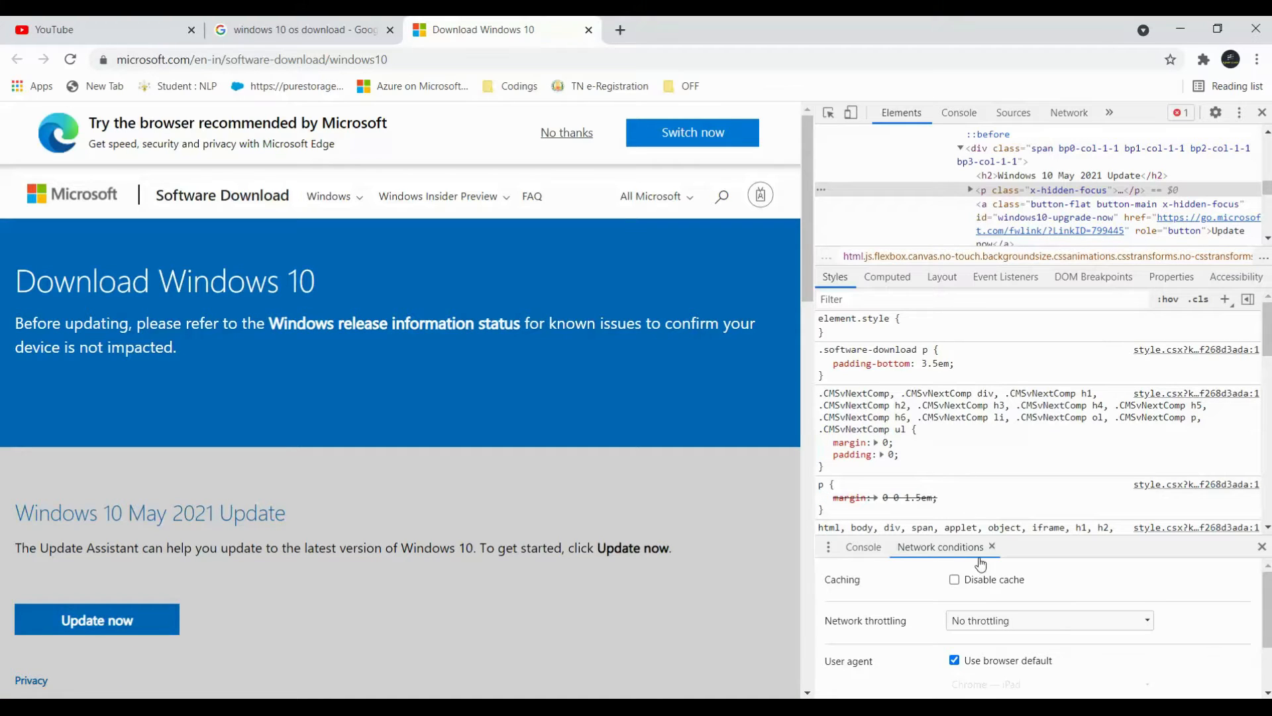
Step: Turn off the browser default user agent, set it to Chrome — iPad and reload the page
scroll(913, 605, down, 2)
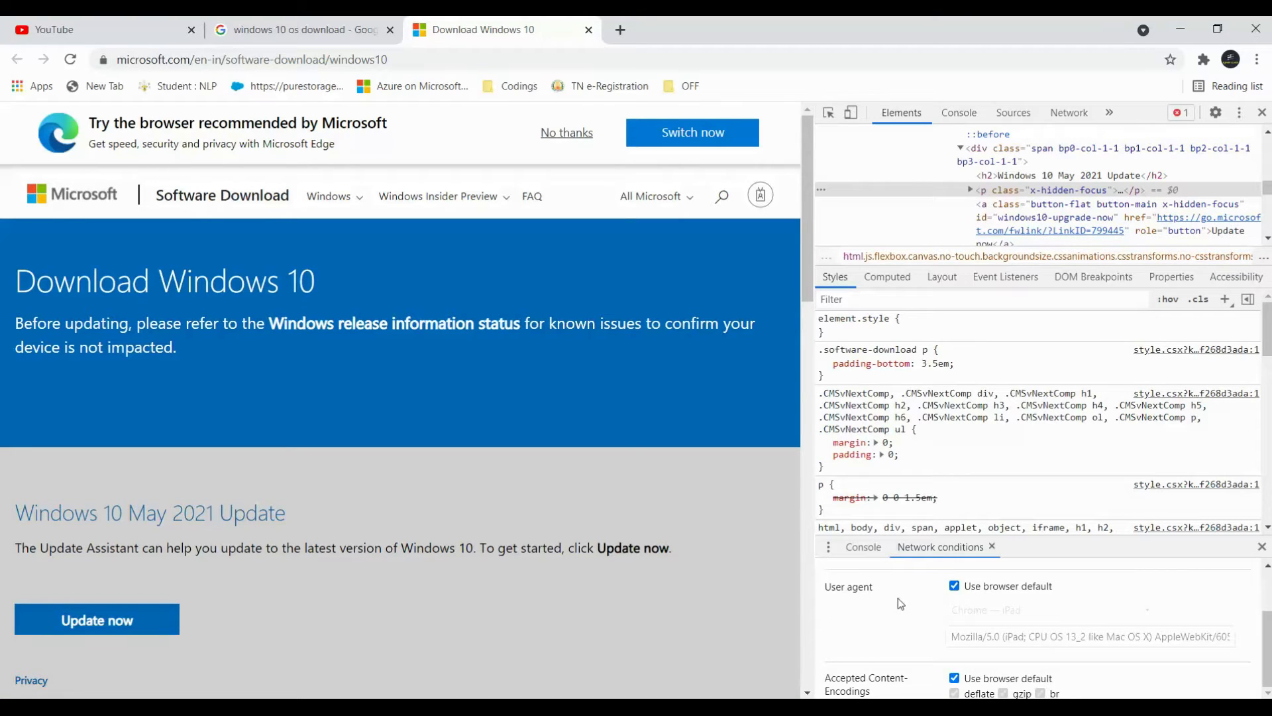
click(955, 587)
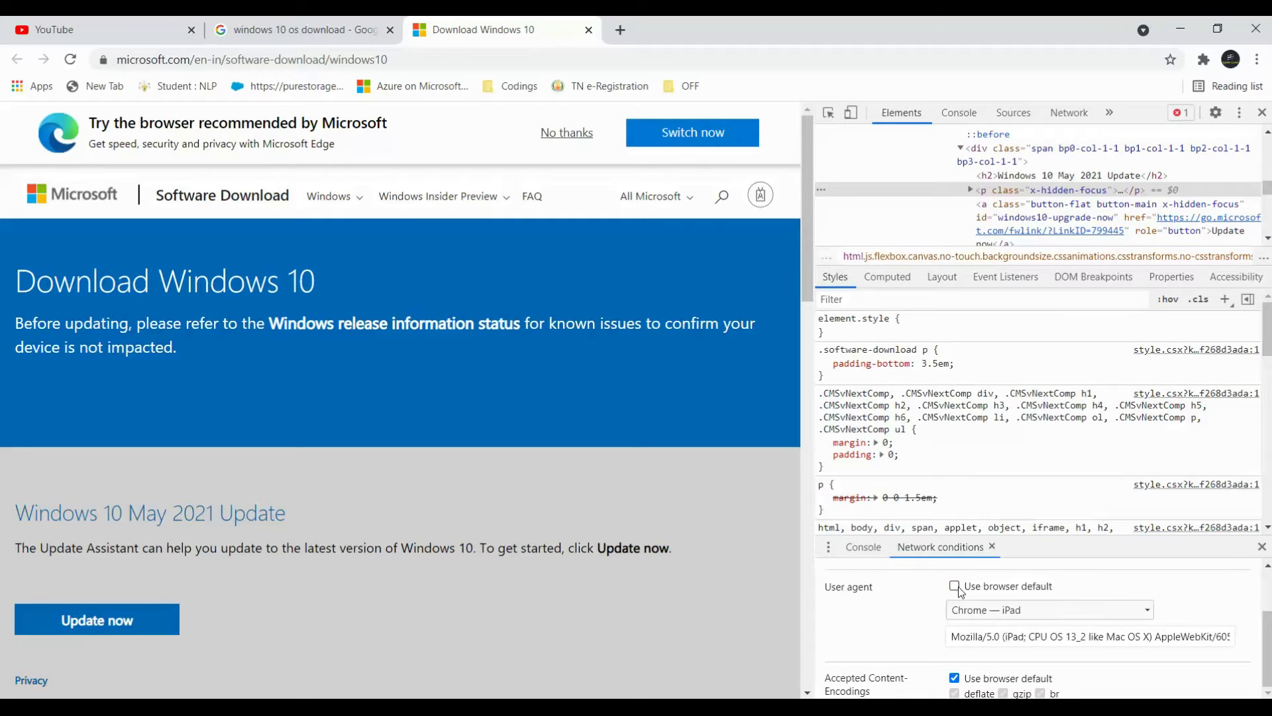
click(1008, 615)
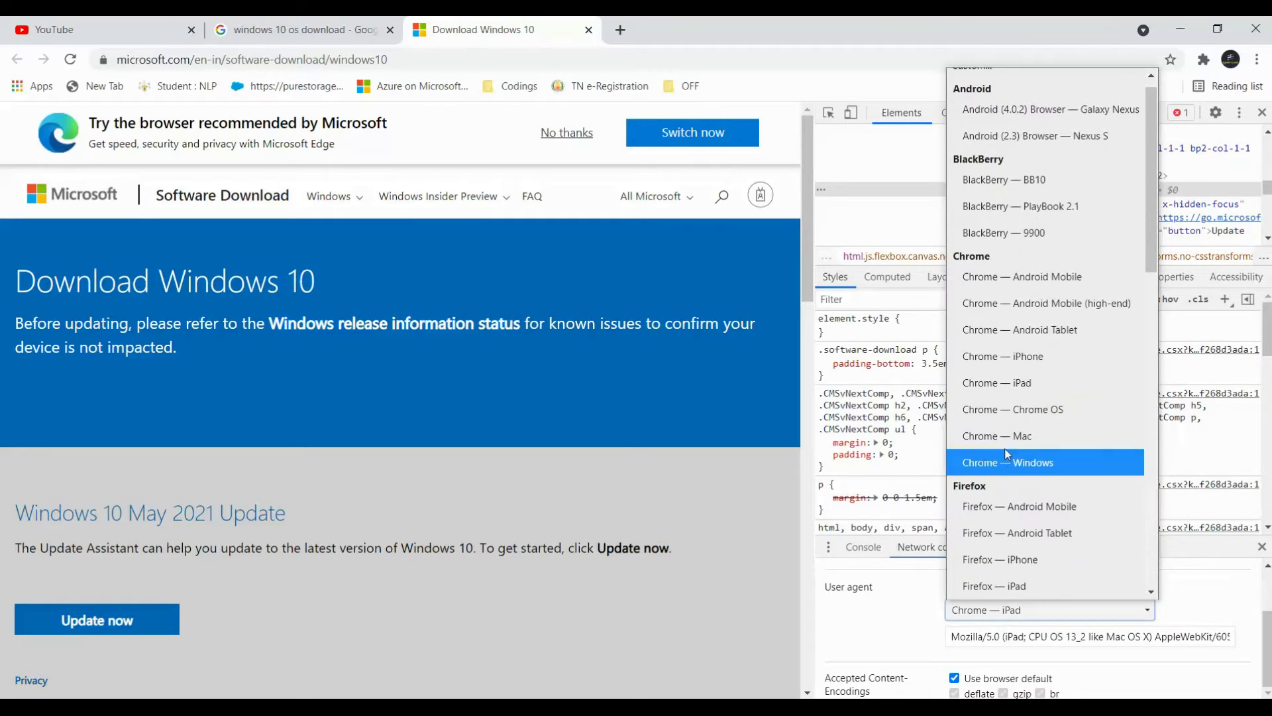
click(1002, 382)
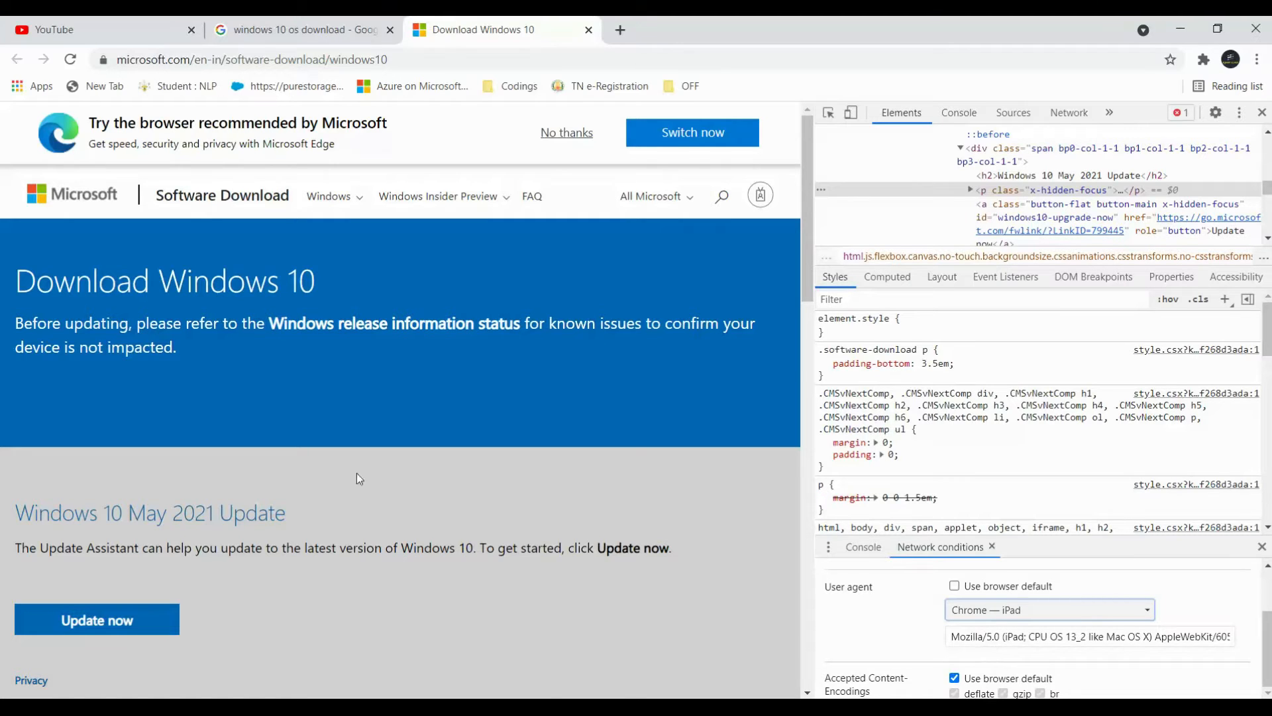
scroll(204, 591, down, 3)
scroll(236, 539, up, 3)
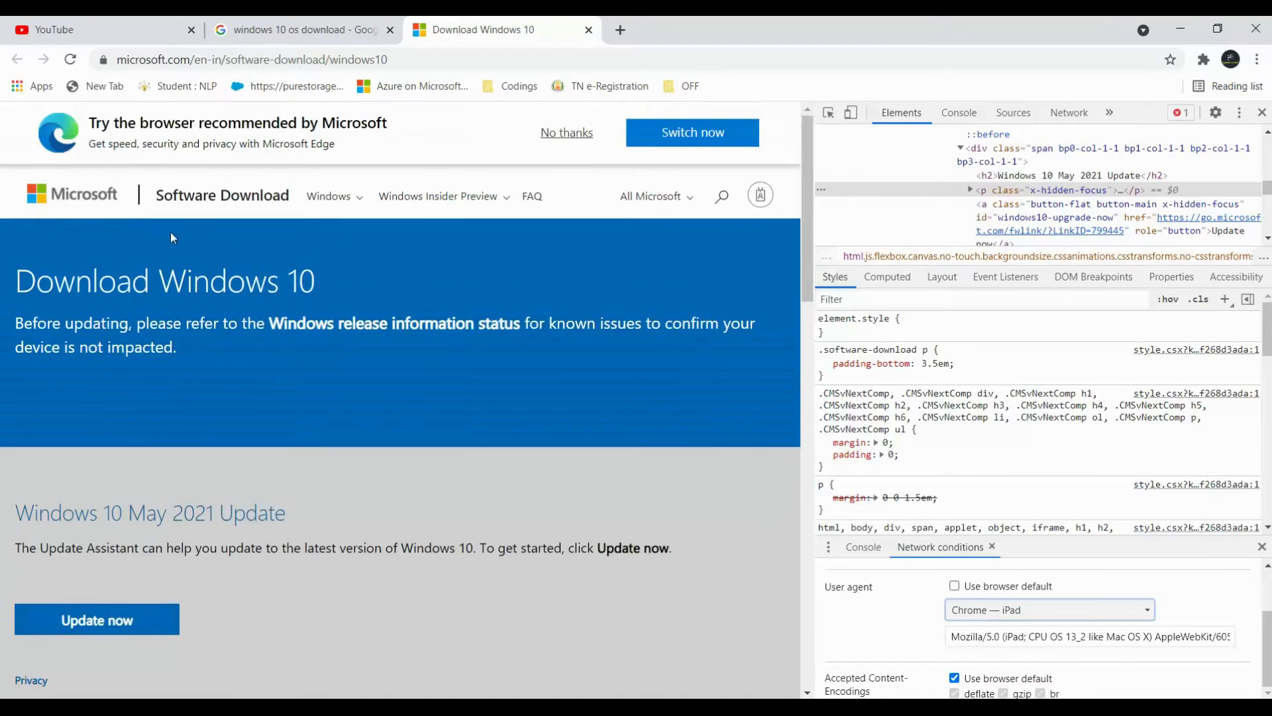
click(70, 60)
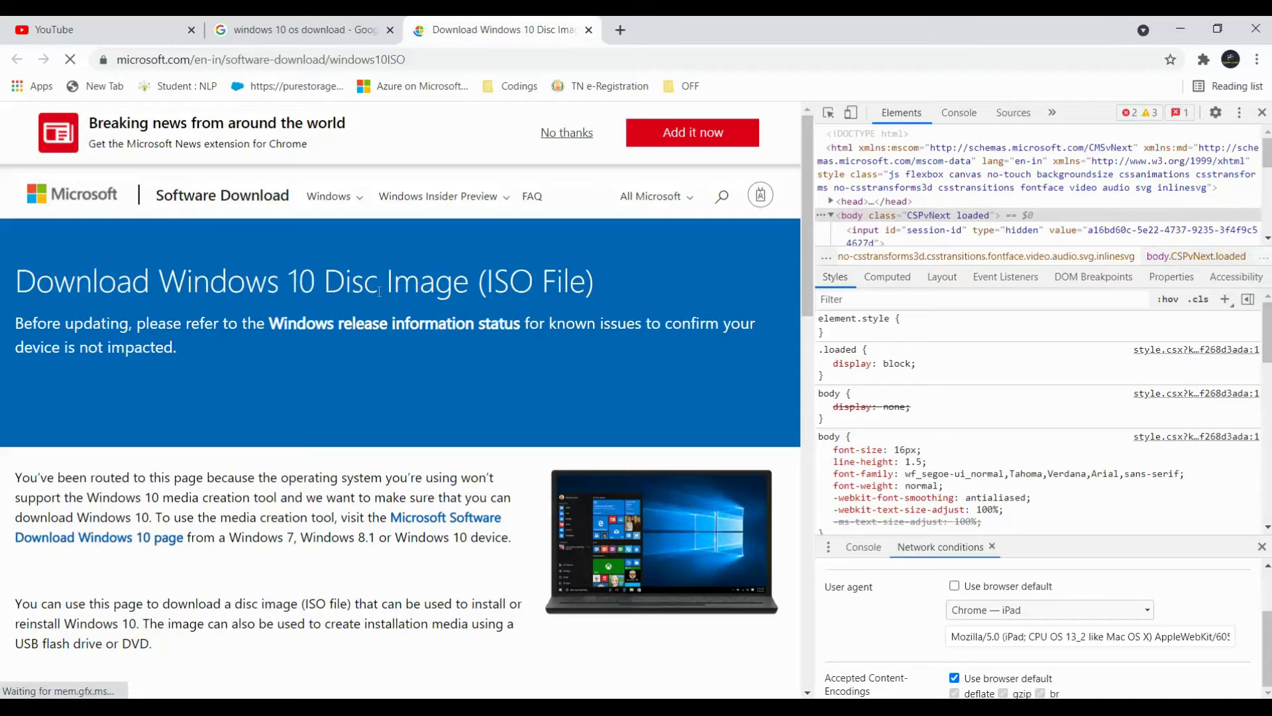
Step: Select Windows 10 under Windows 10 May 2021 Update as the edition of the disc image to download
scroll(272, 413, down, 5)
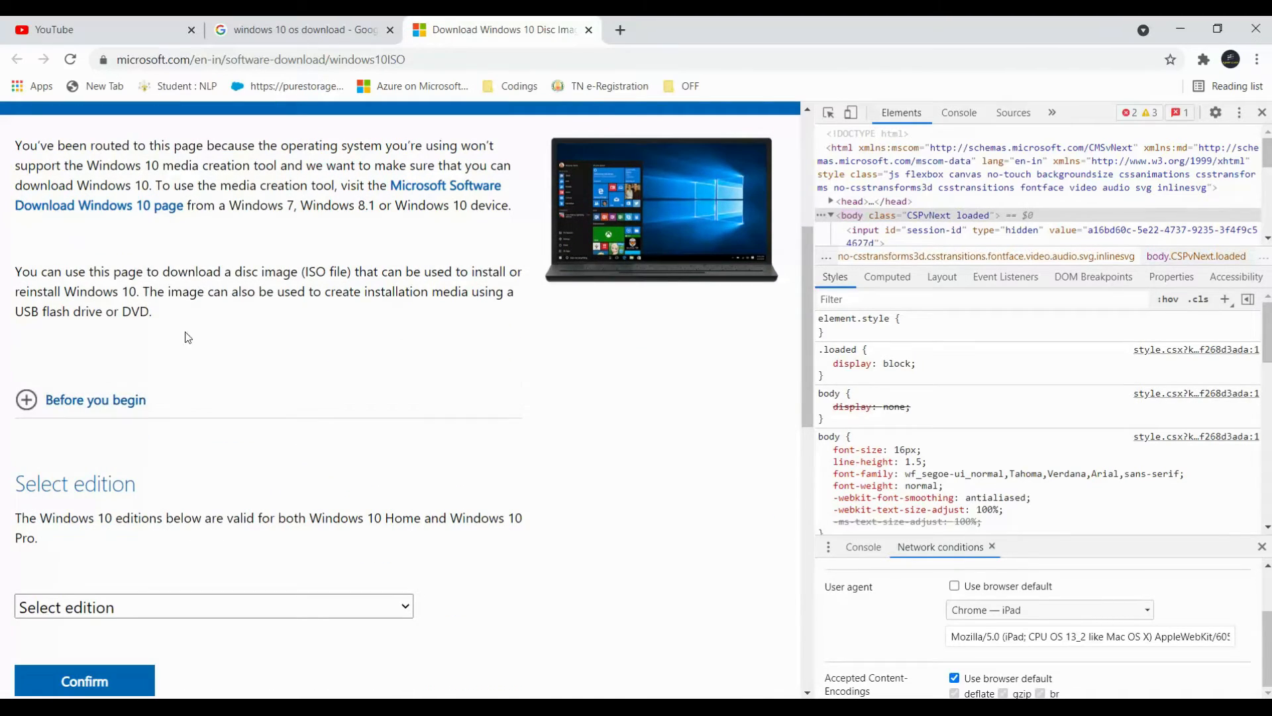
scroll(106, 398, down, 1)
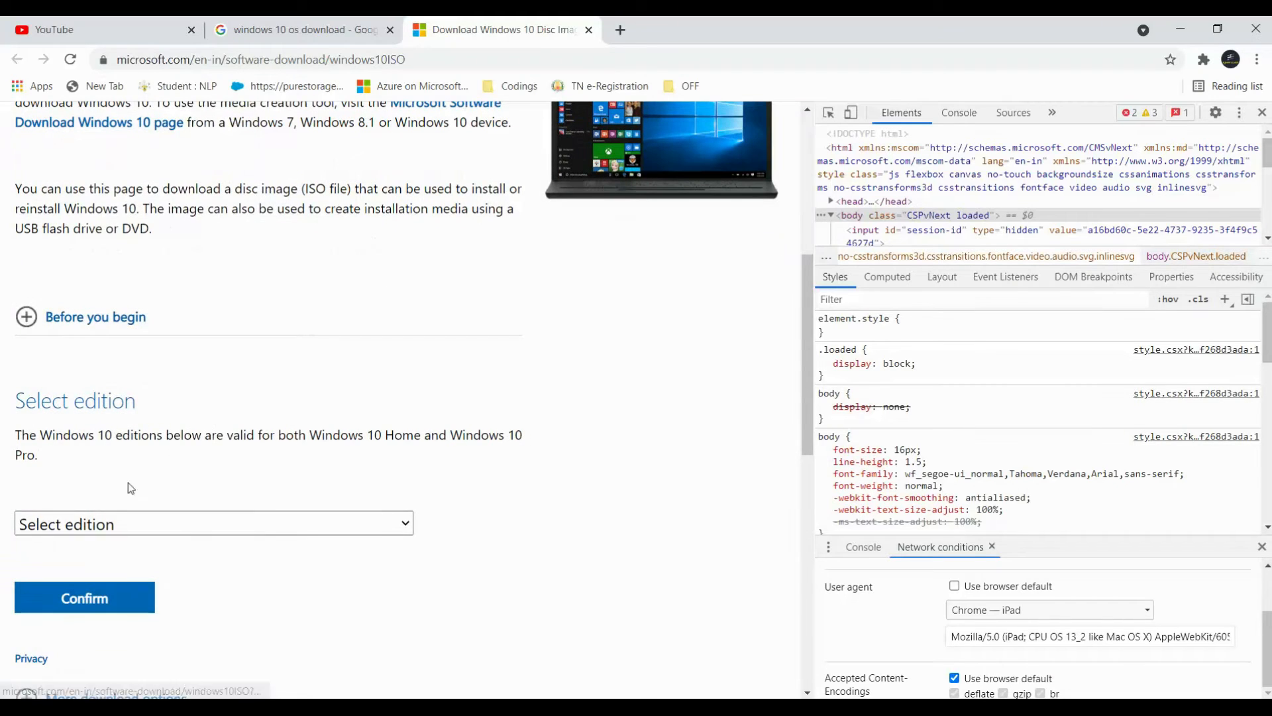
click(201, 525)
scroll(225, 438, down, 2)
click(220, 358)
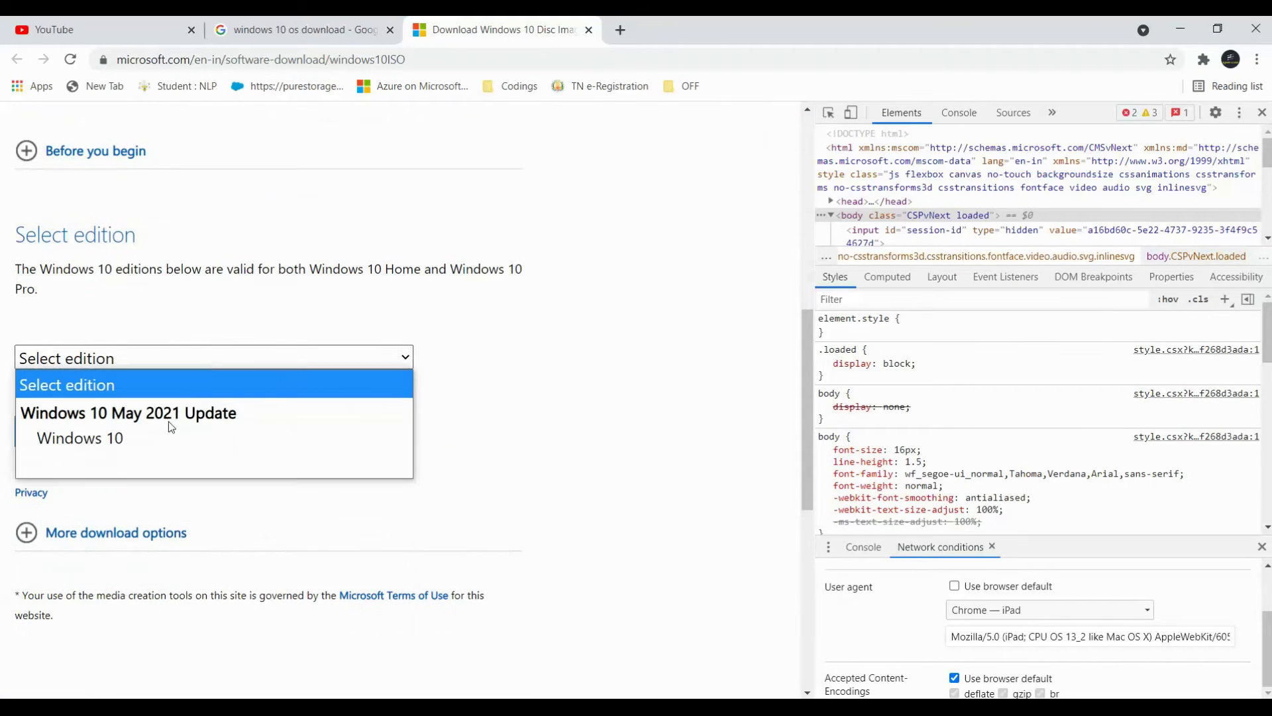
click(110, 437)
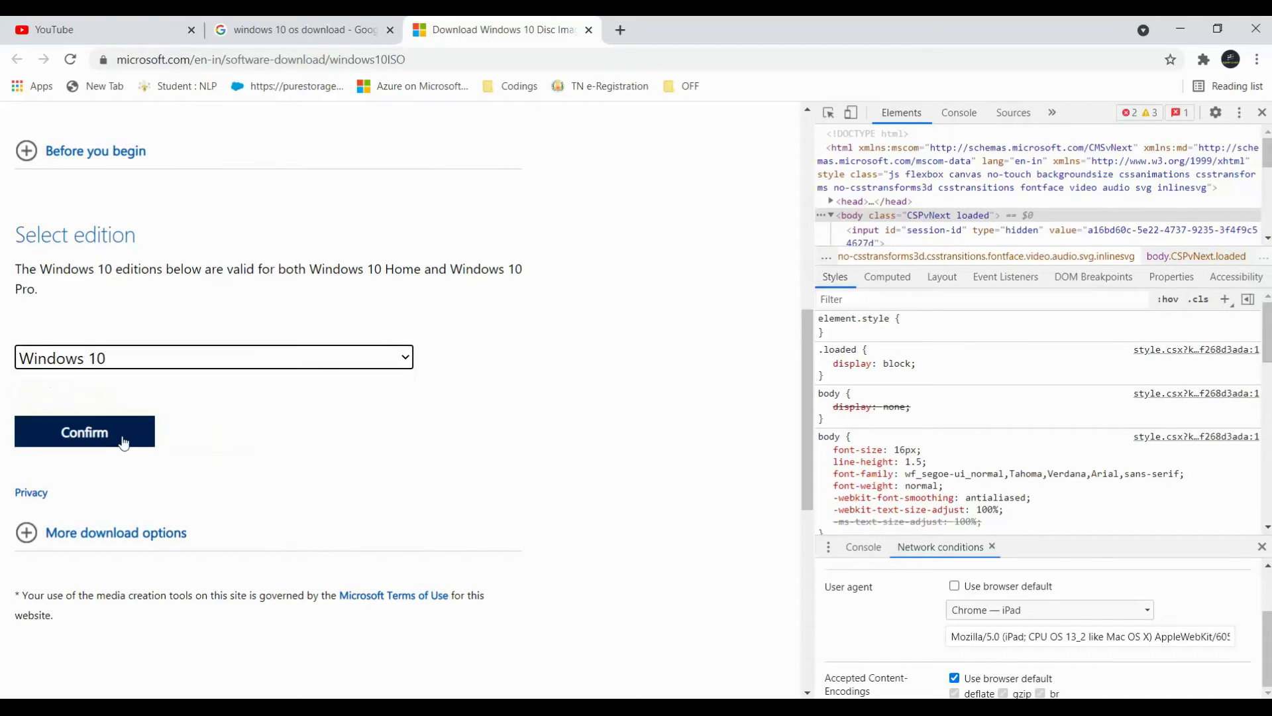
Step: Confirm the Windows 10 edition, choose English as the product language and confirm it
click(118, 443)
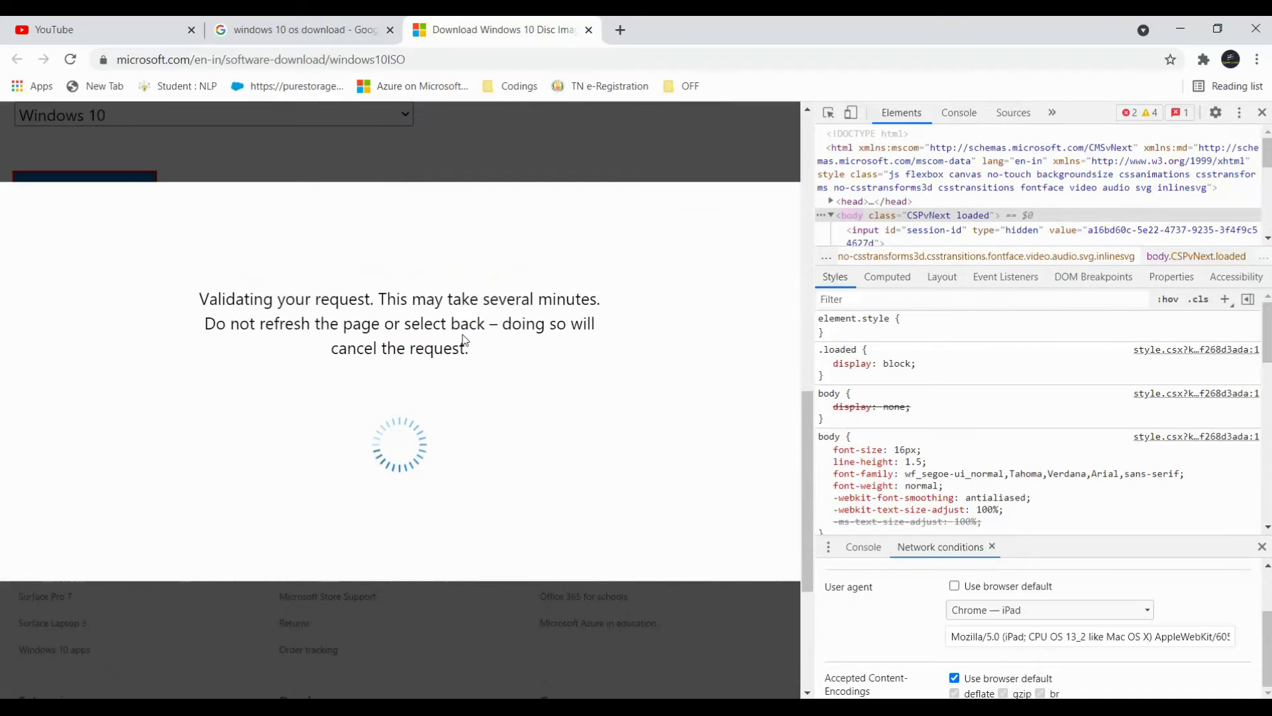
scroll(306, 328, down, 1)
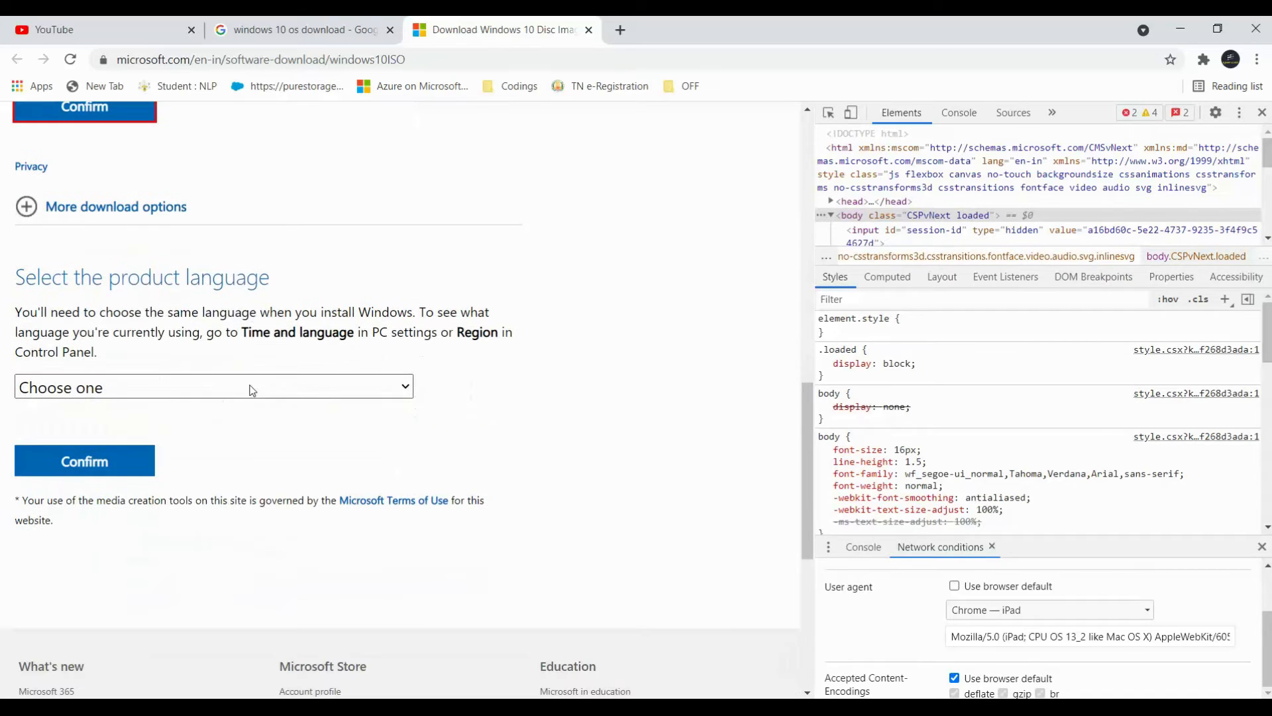
click(294, 393)
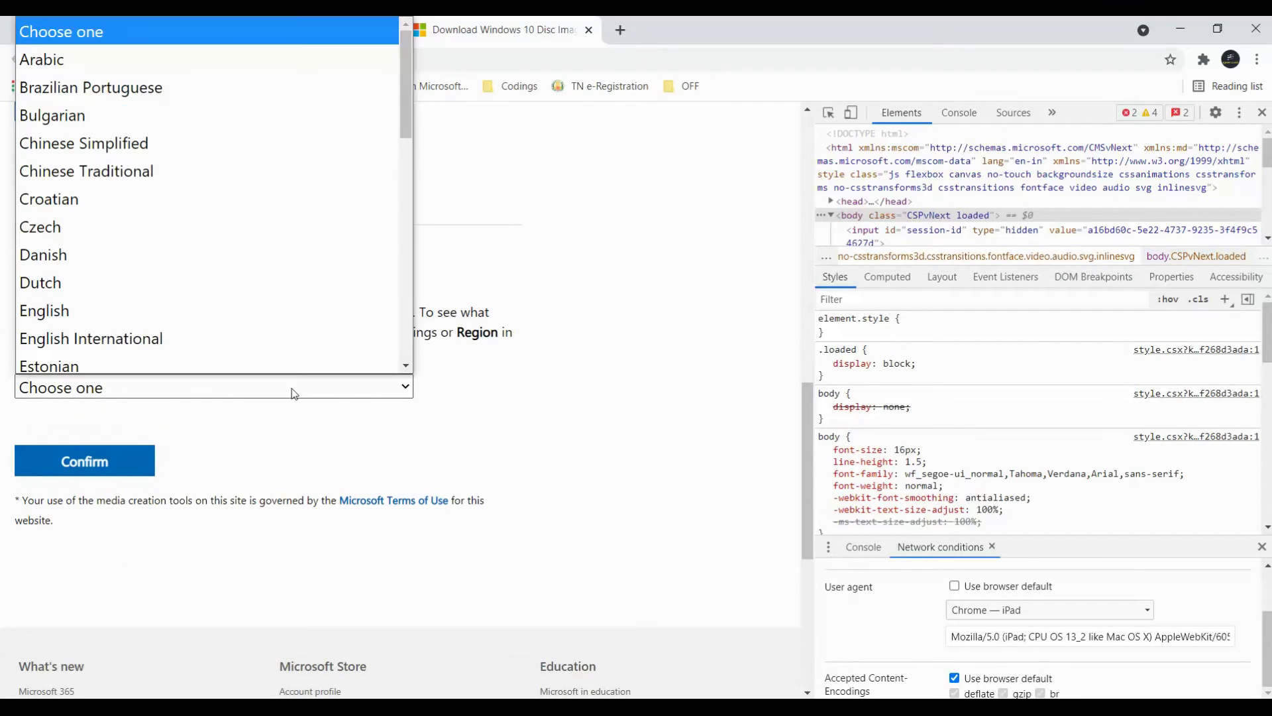
click(213, 306)
scroll(265, 358, down, 1)
click(127, 377)
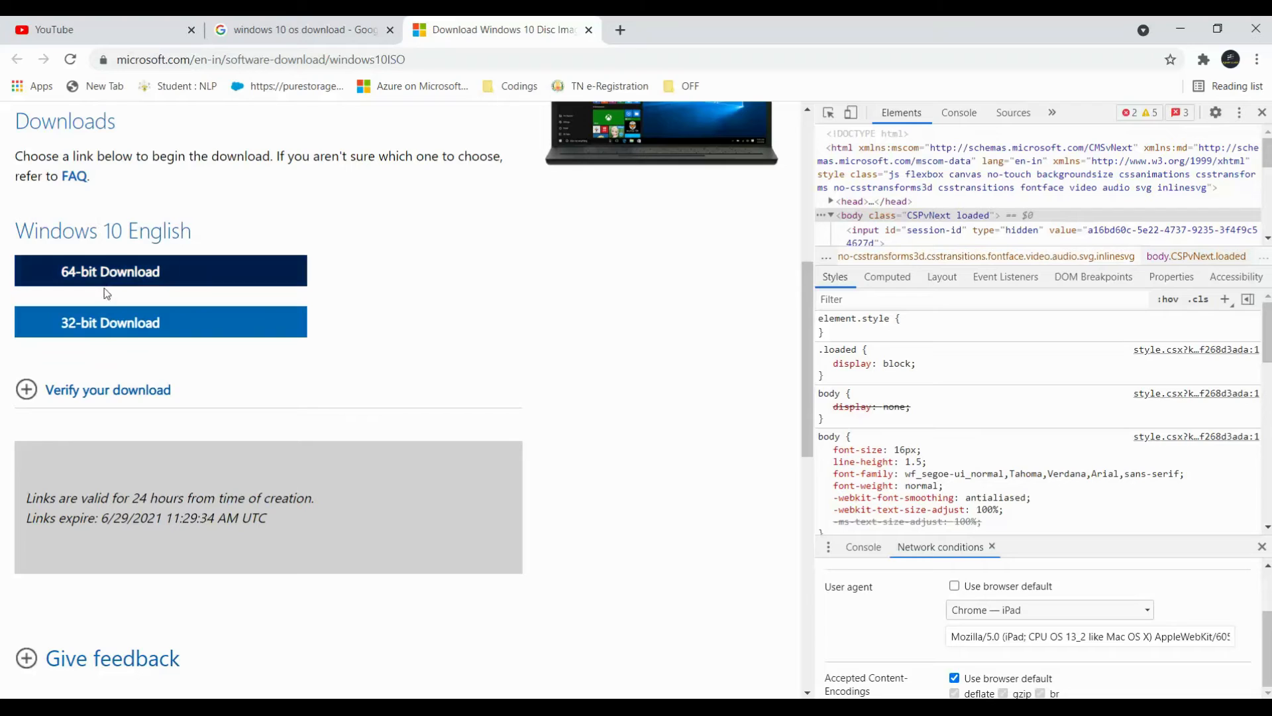
Step: Start the 64-bit Windows 10 English ISO download and check the options available for the running download
click(145, 274)
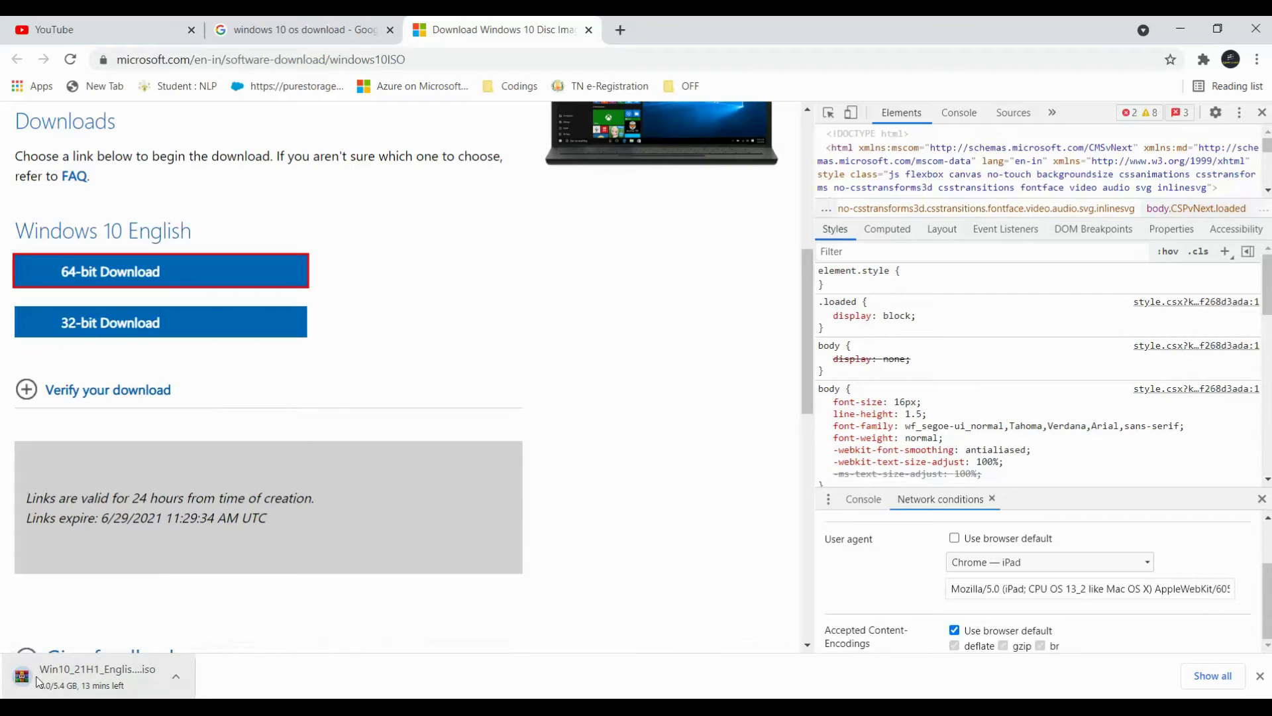
scroll(140, 560, down, 1)
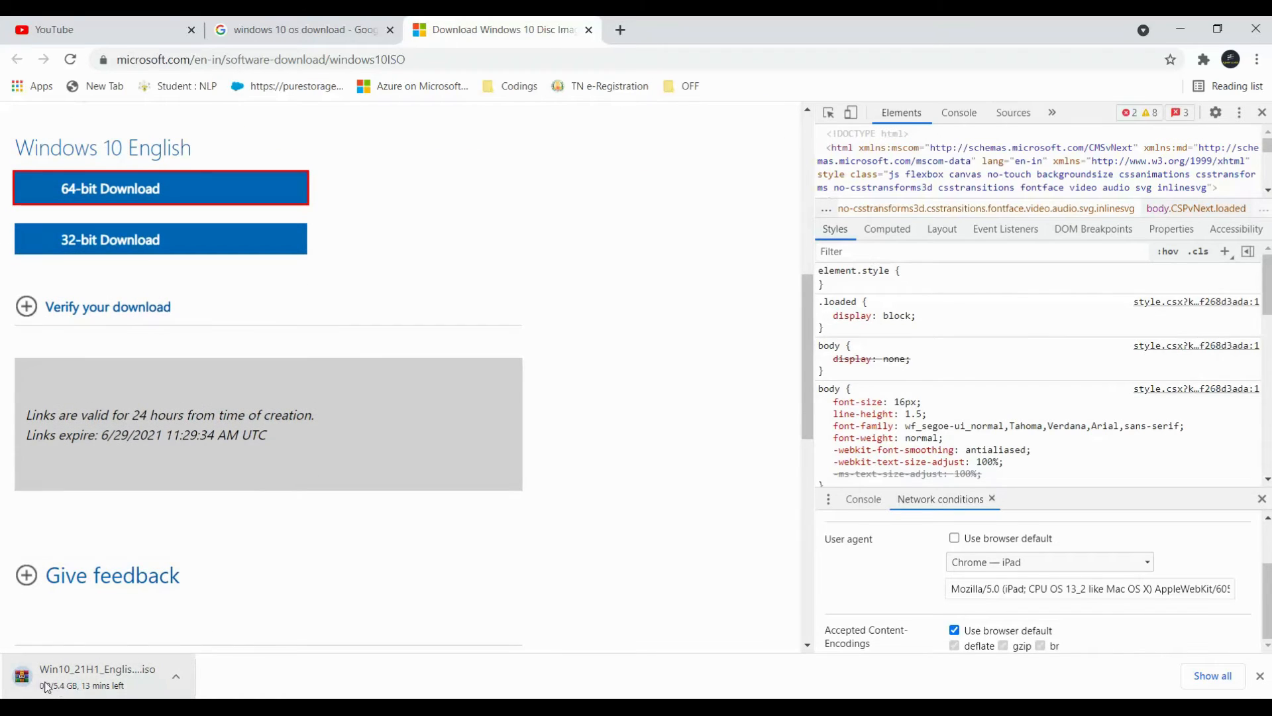
click(174, 677)
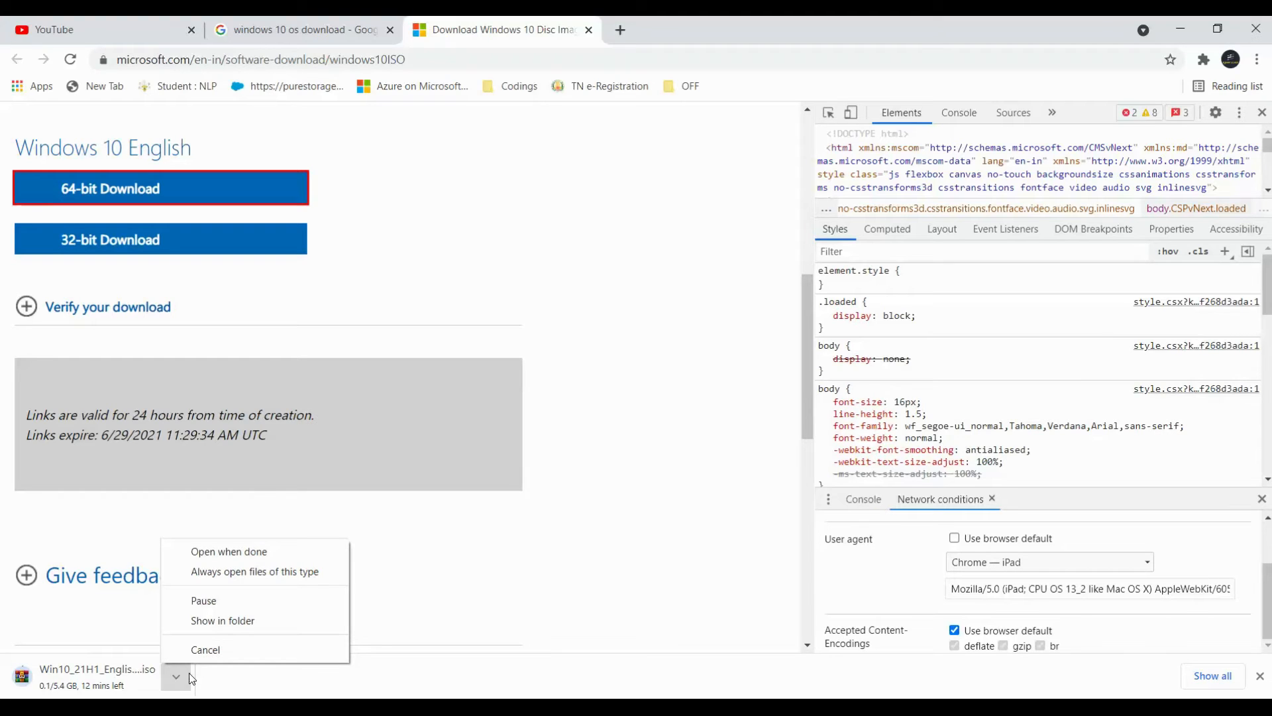
click(257, 692)
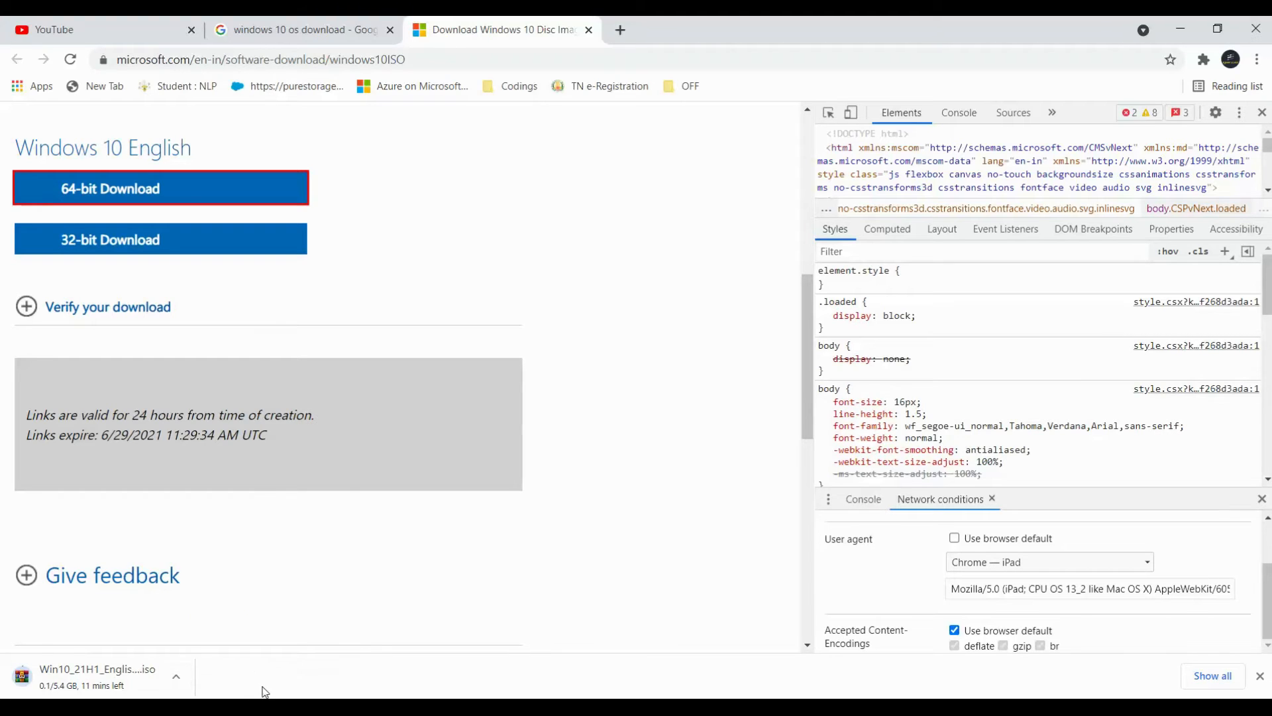
Step: Open google.com in a new browser tab and search for rufus
click(621, 31)
text(google.com)
key(Return)
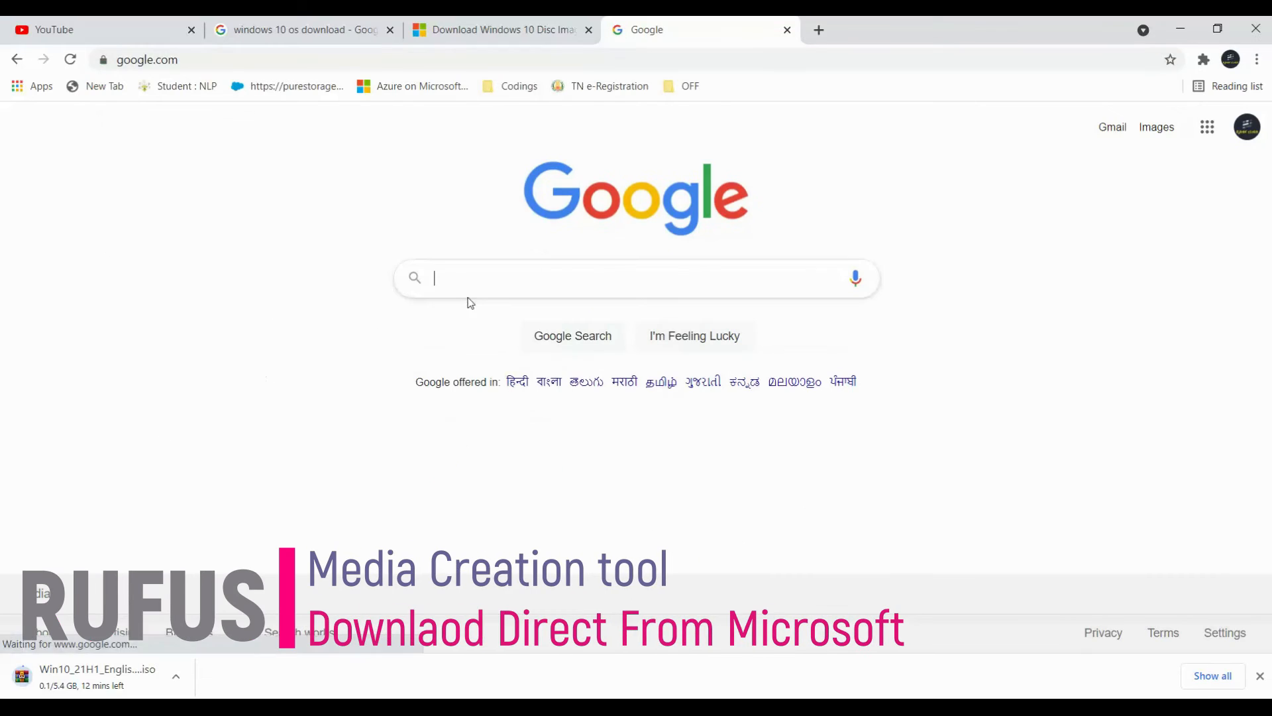
text(rufus)
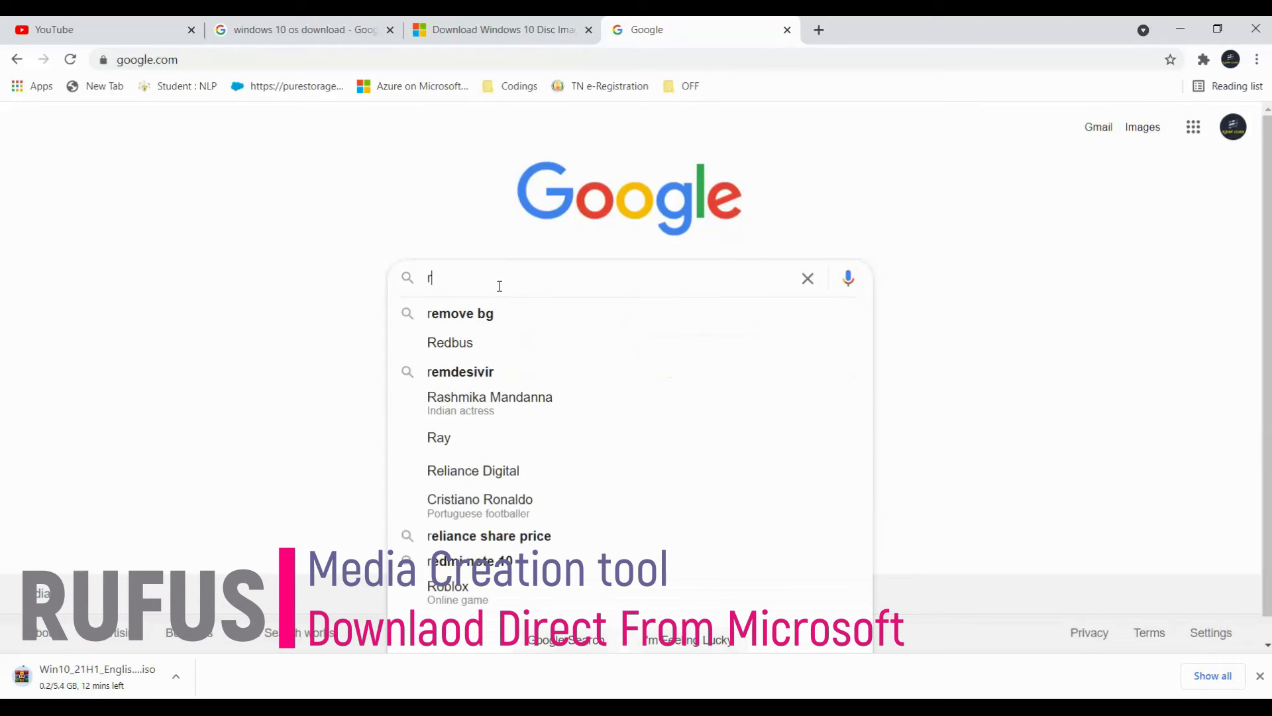
key(Return)
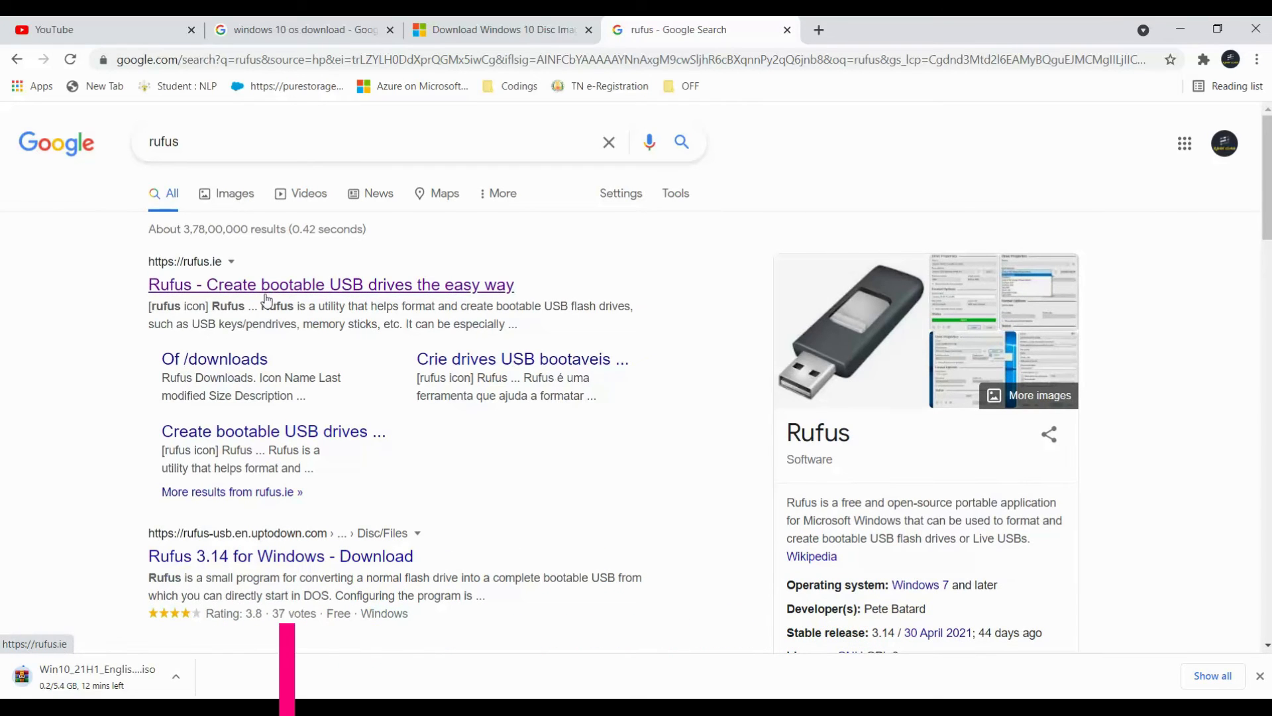
Step: Open the rufus.ie result in its own tab and choose the Rufus 3.14 download
right_click(277, 293)
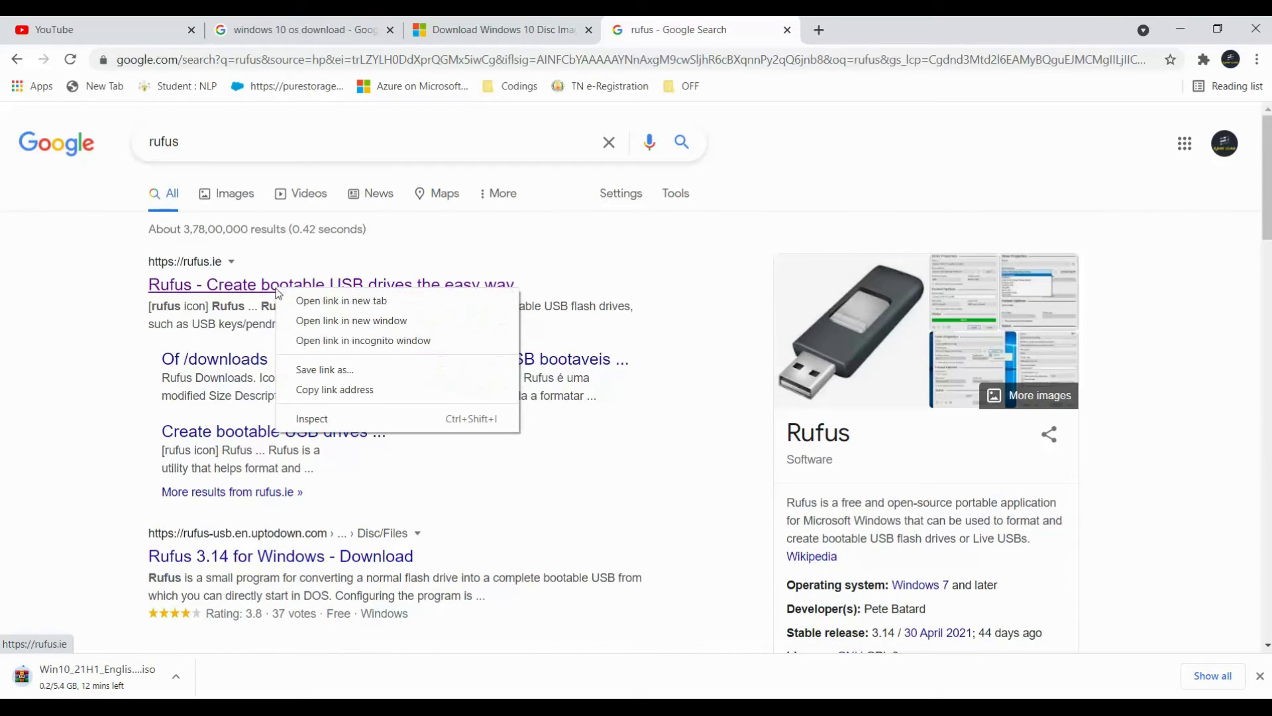
click(345, 297)
click(895, 25)
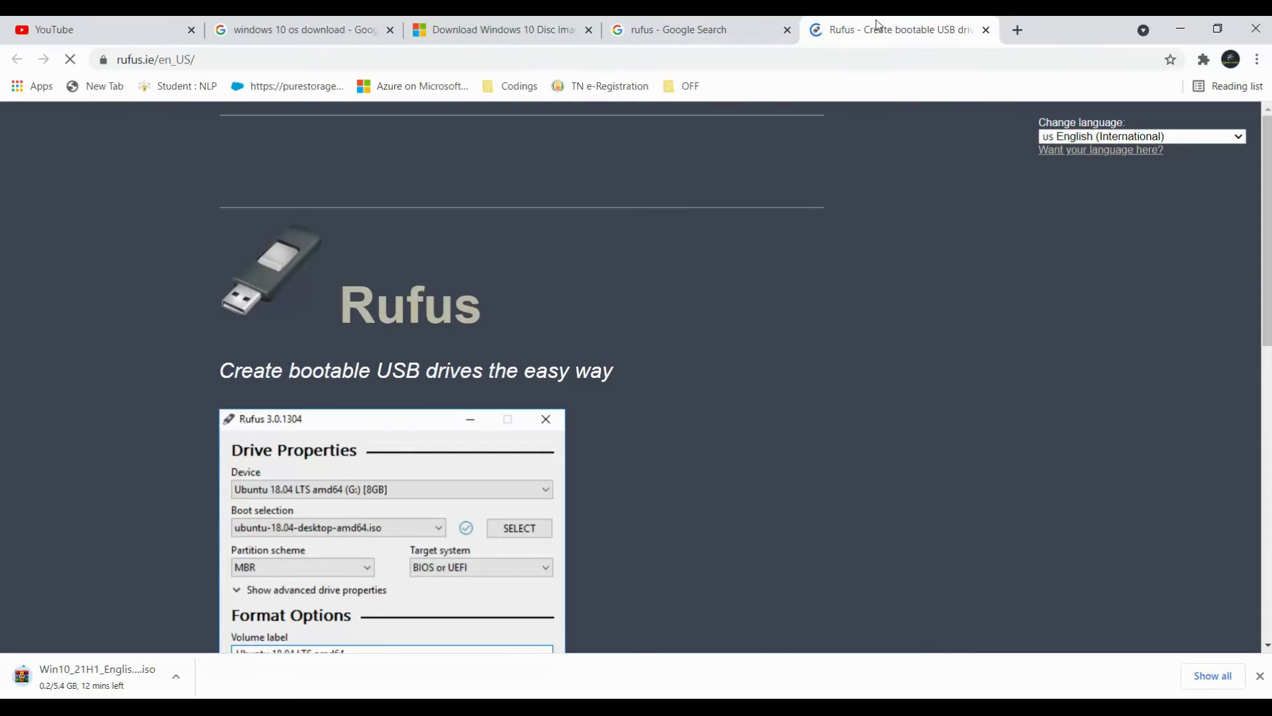
scroll(488, 275, down, 12)
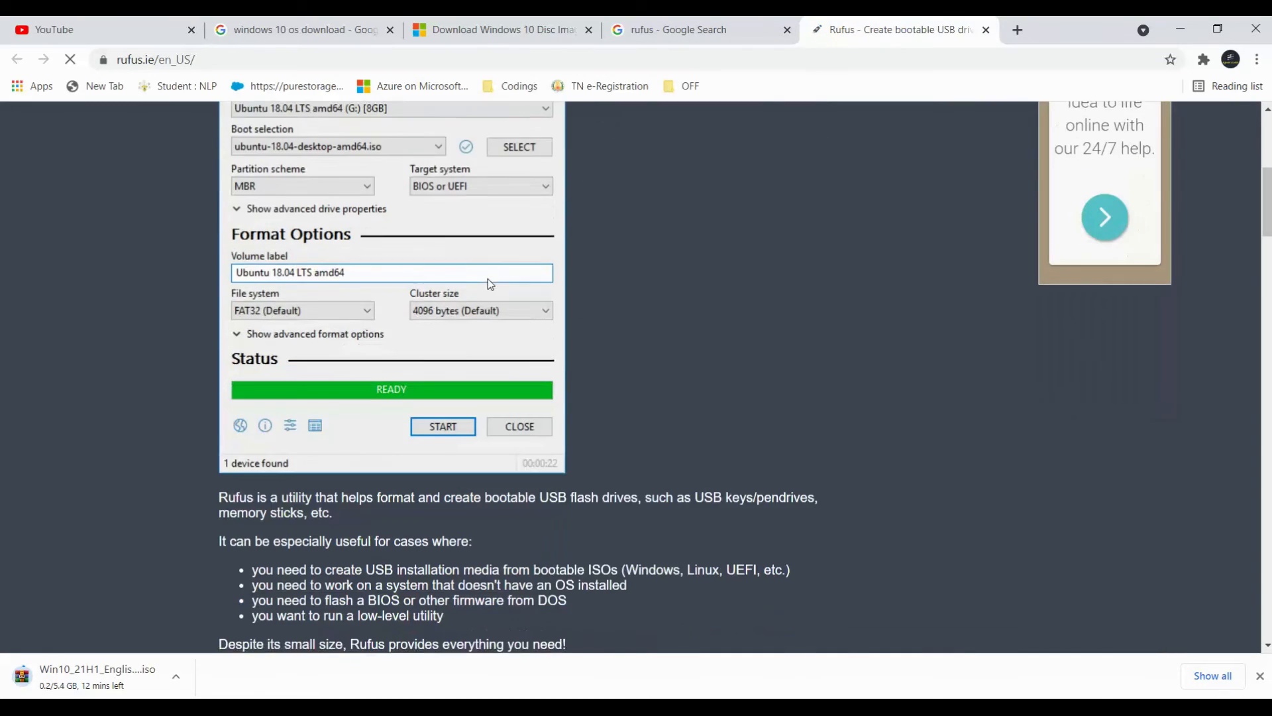
scroll(318, 320, down, 1)
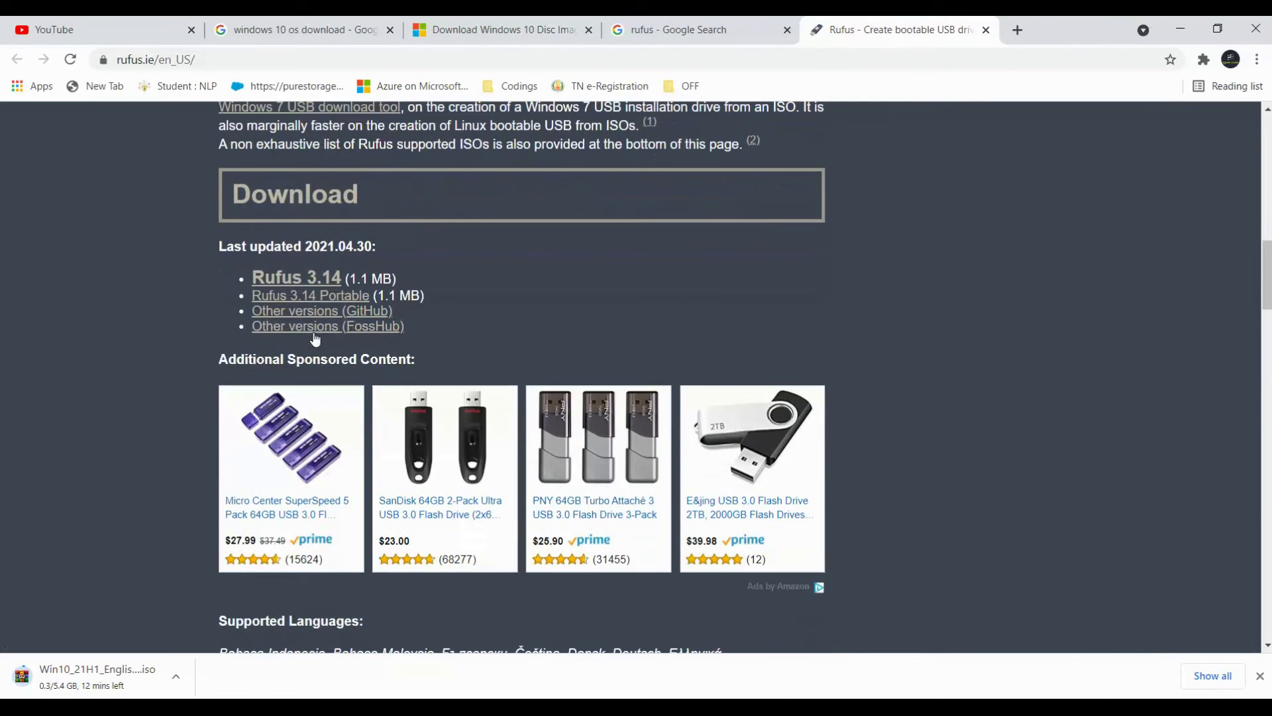
click(319, 281)
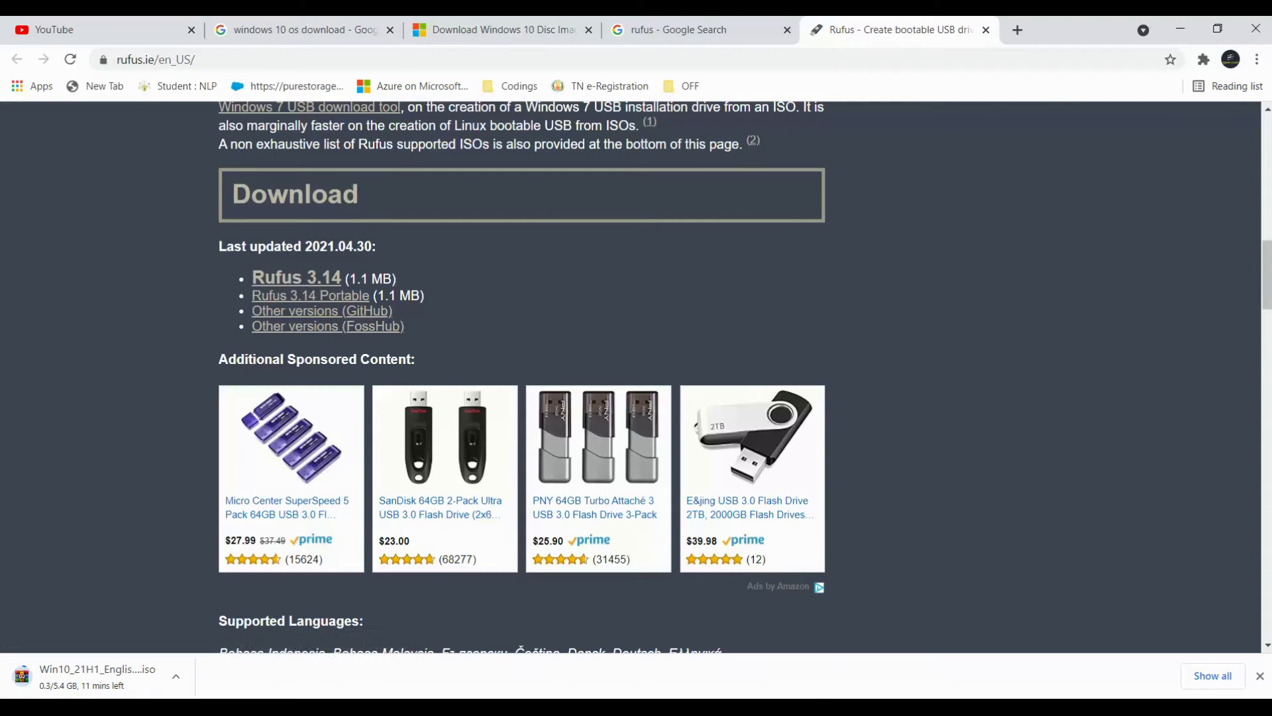
Step: Switch to the Rufus_OS_Bootable_Sofatware folder in File Explorer and run the rufus-3.14 application
click(550, 709)
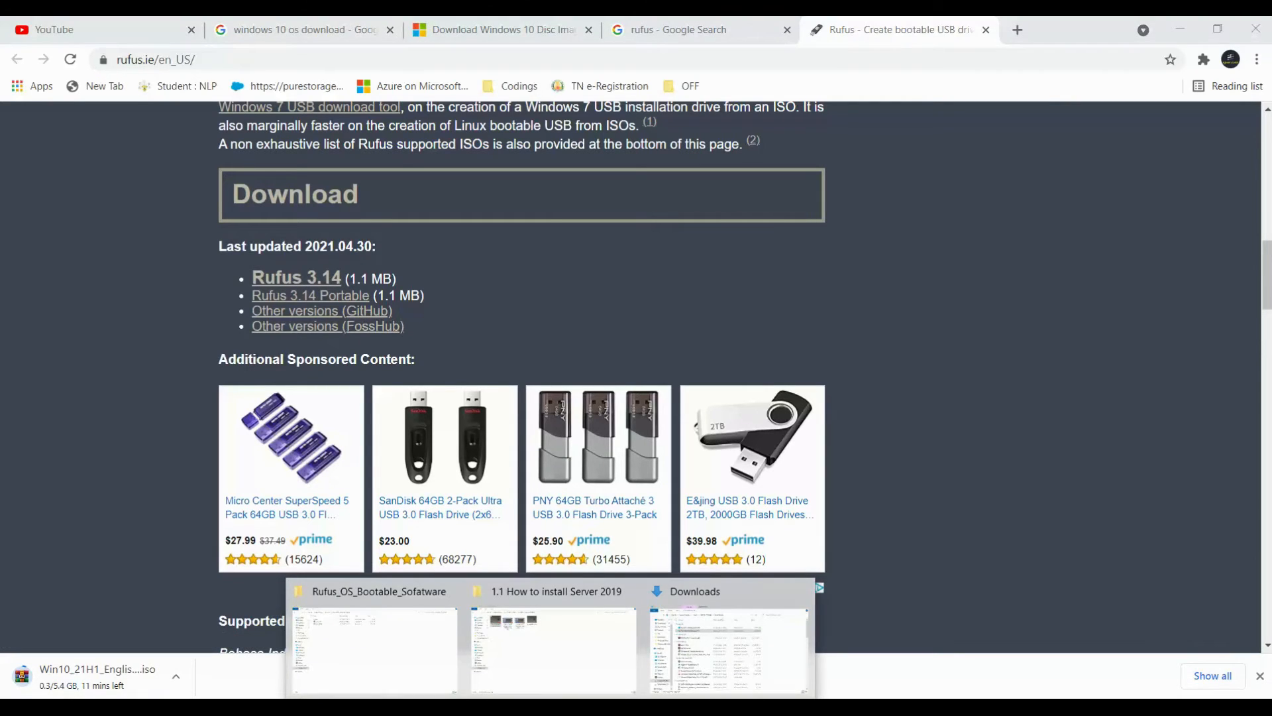
click(414, 650)
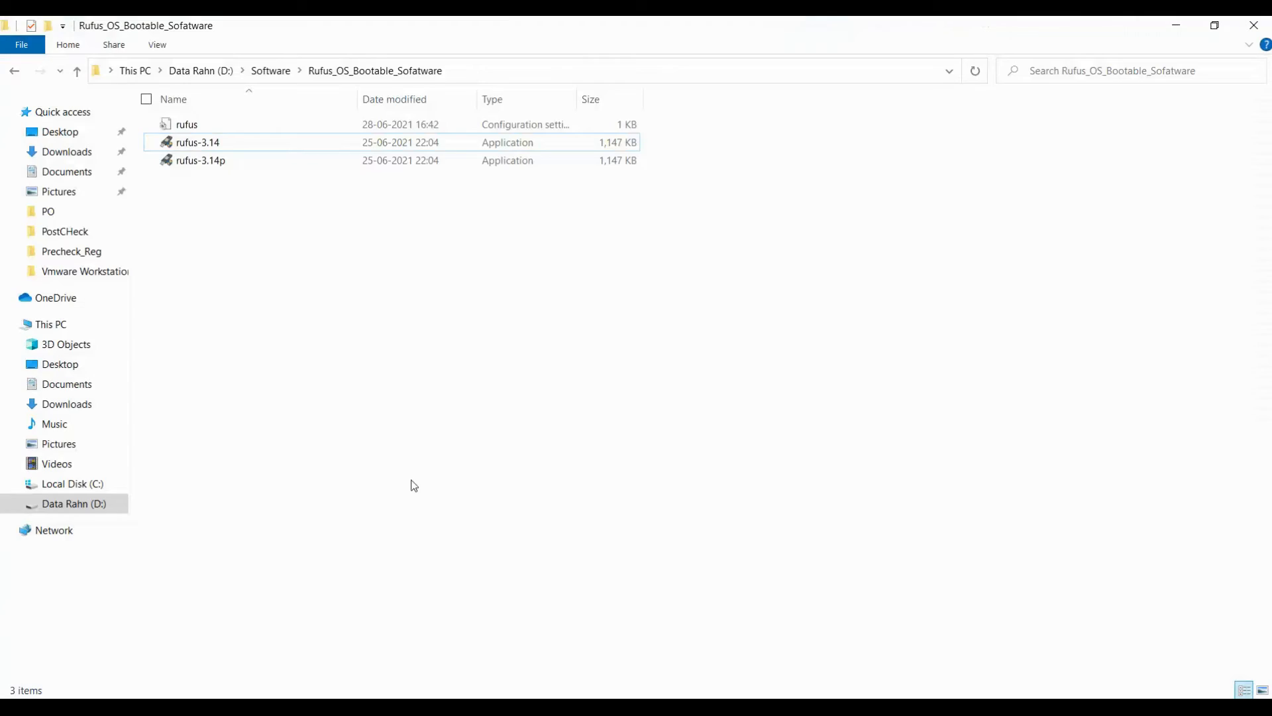
click(202, 144)
click(201, 141)
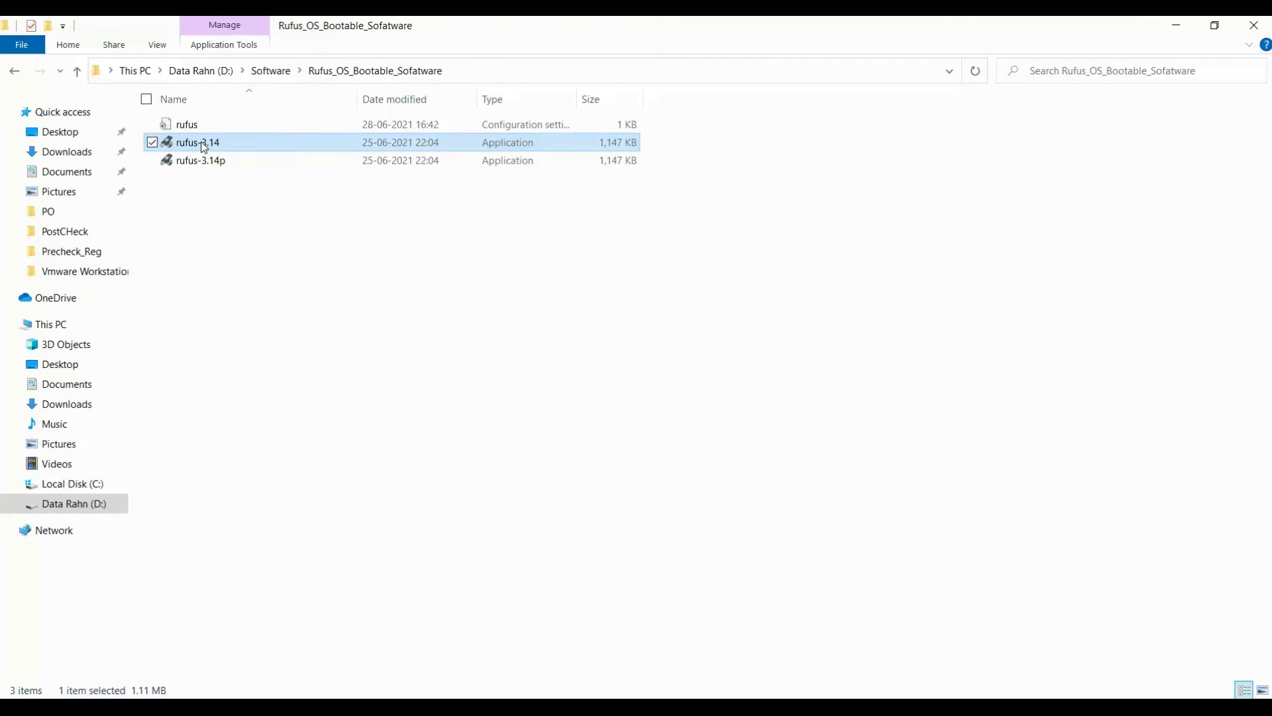
double_click(201, 142)
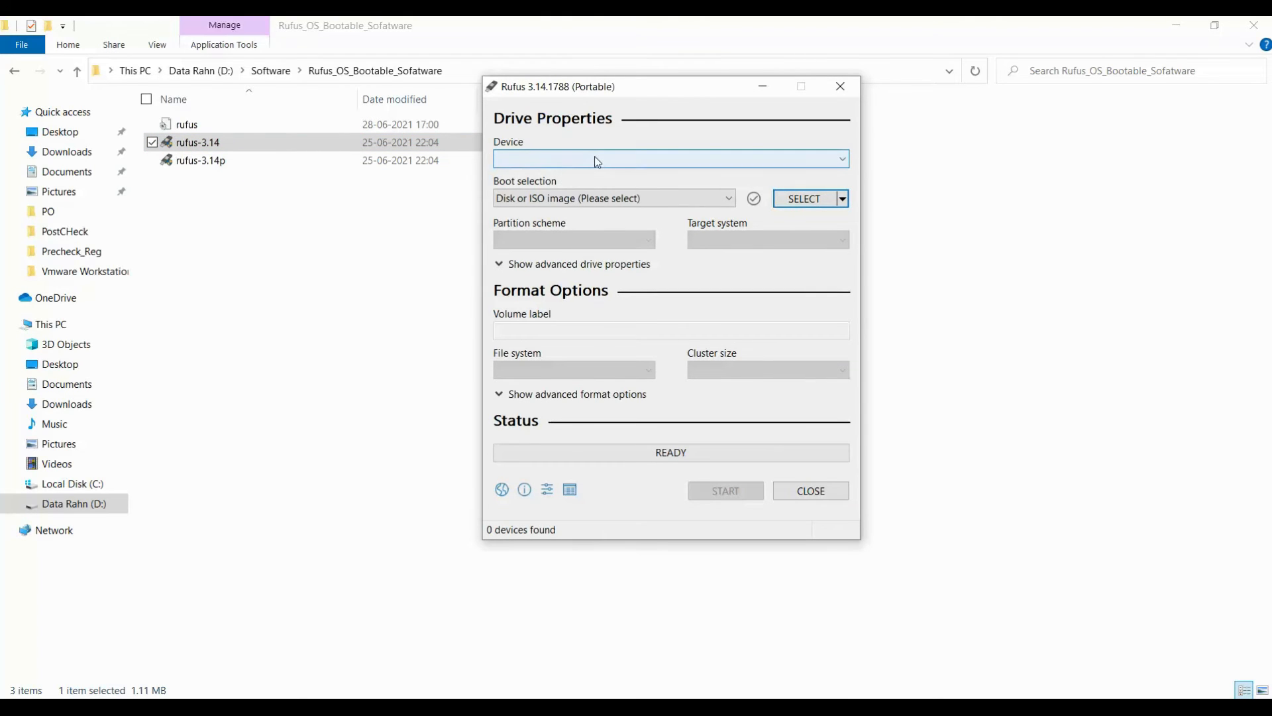
Step: Check the device and boot selection choices, and switch the image source option from SELECT to DOWNLOAD
click(597, 159)
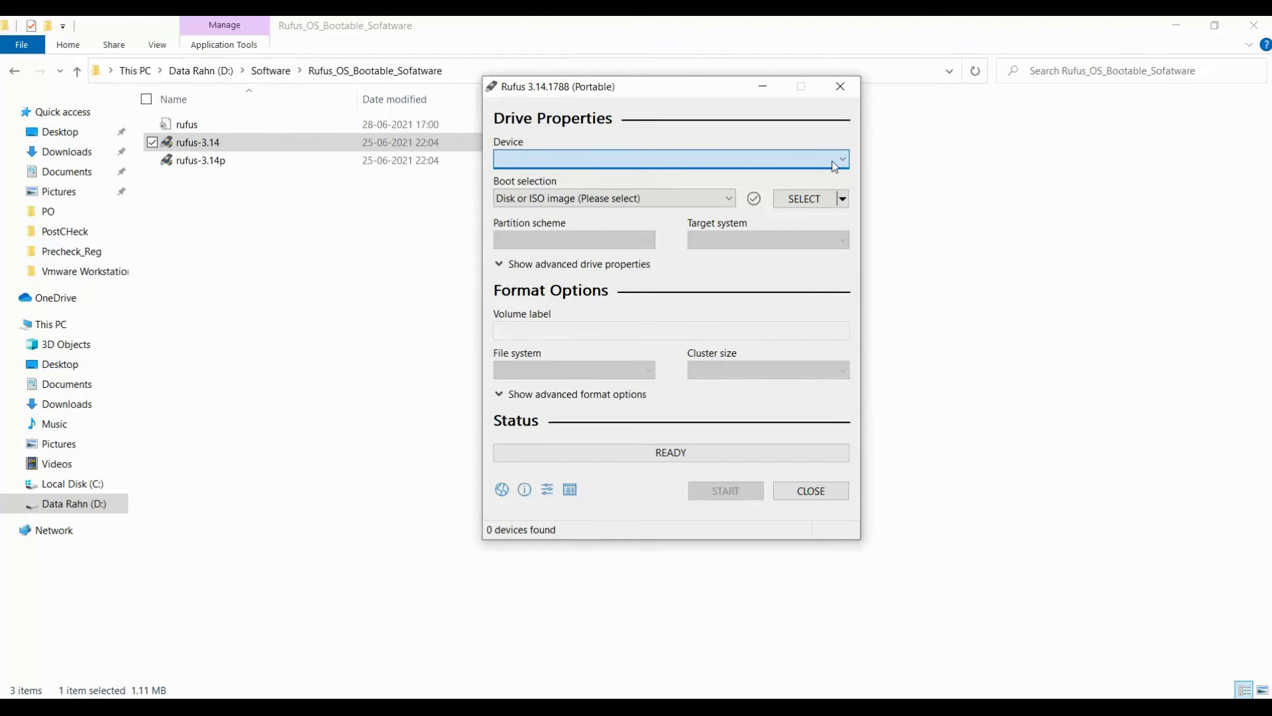
click(696, 199)
click(701, 198)
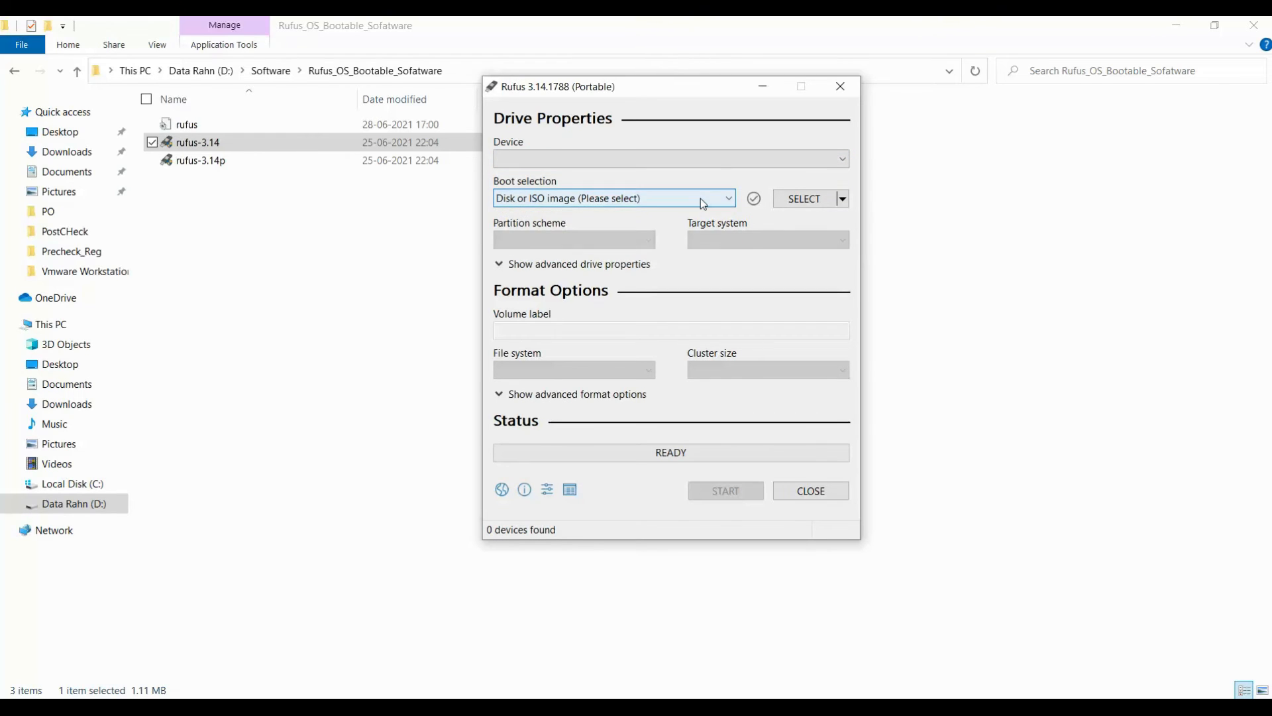
click(701, 198)
click(701, 197)
click(846, 203)
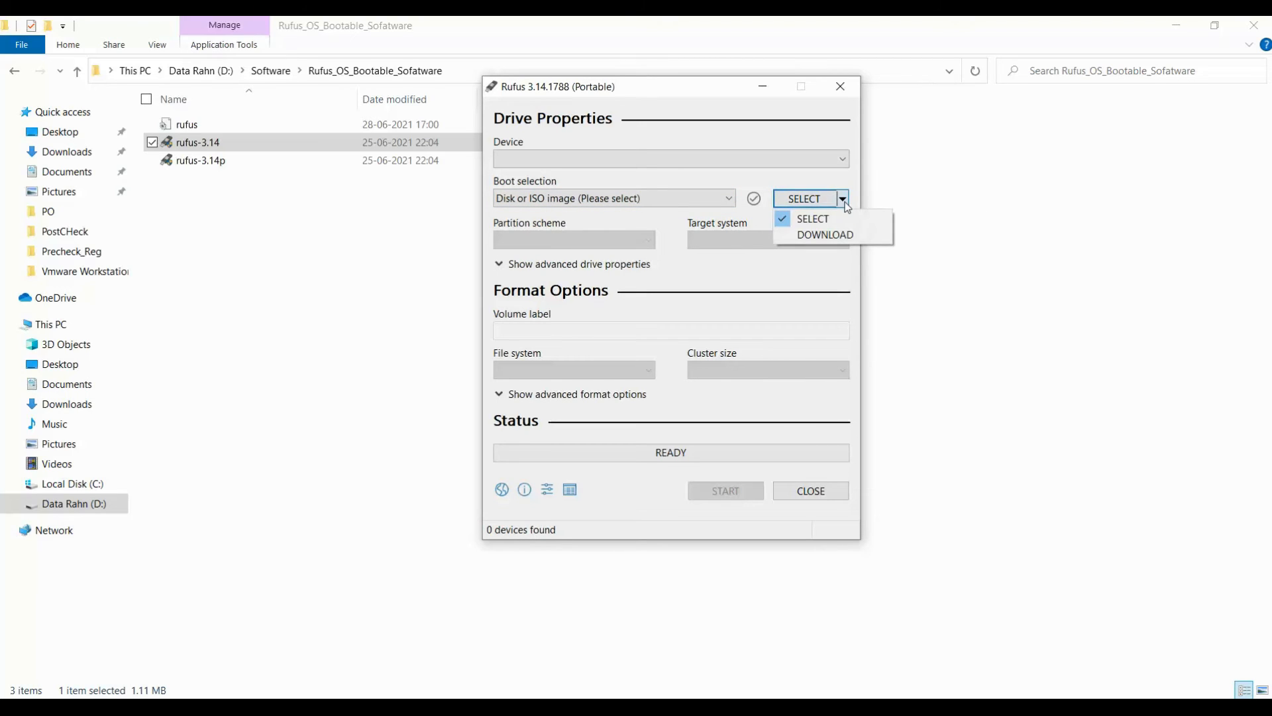
click(821, 240)
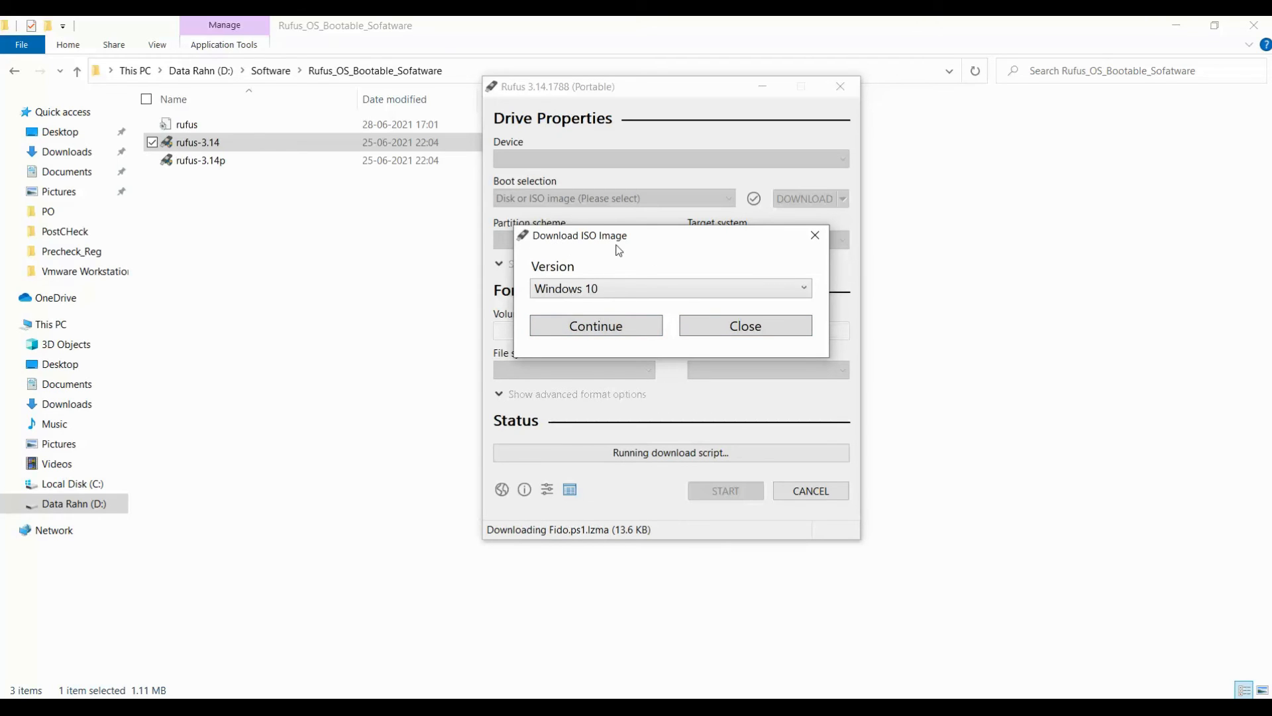
Step: Review the Windows versions offered for the ISO download, choose Windows 10 and continue
click(623, 290)
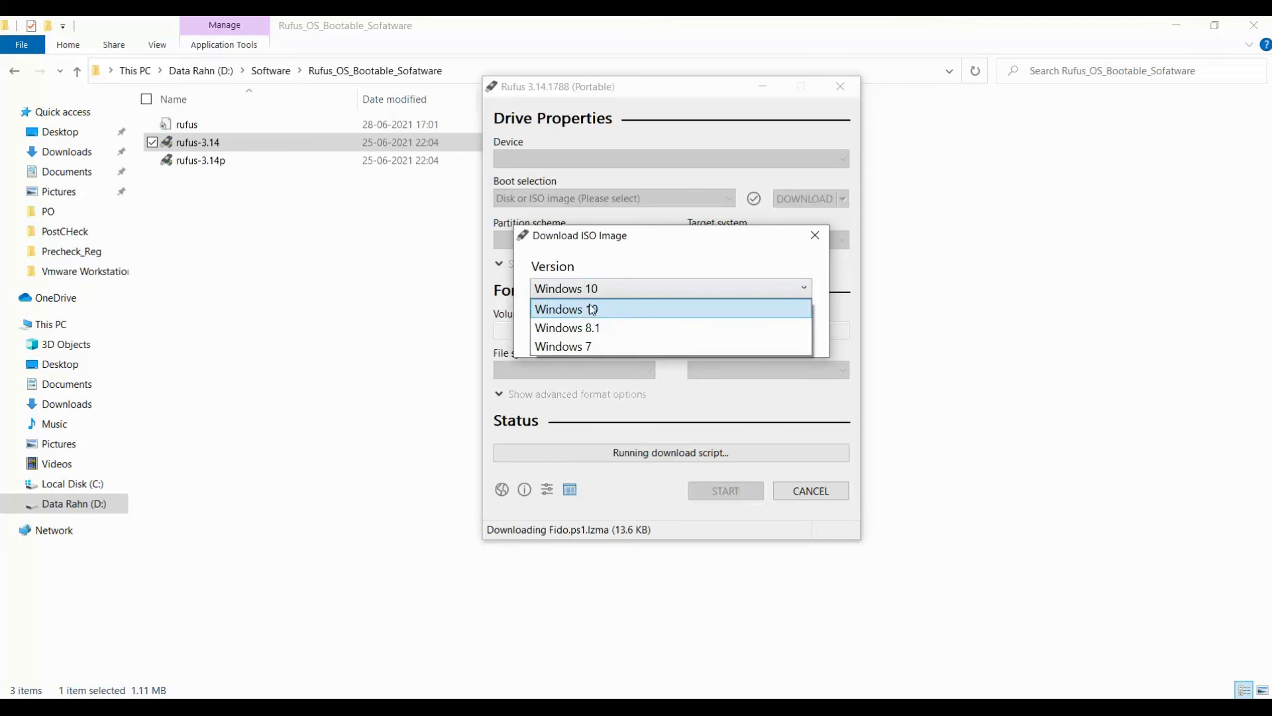
click(585, 347)
click(621, 292)
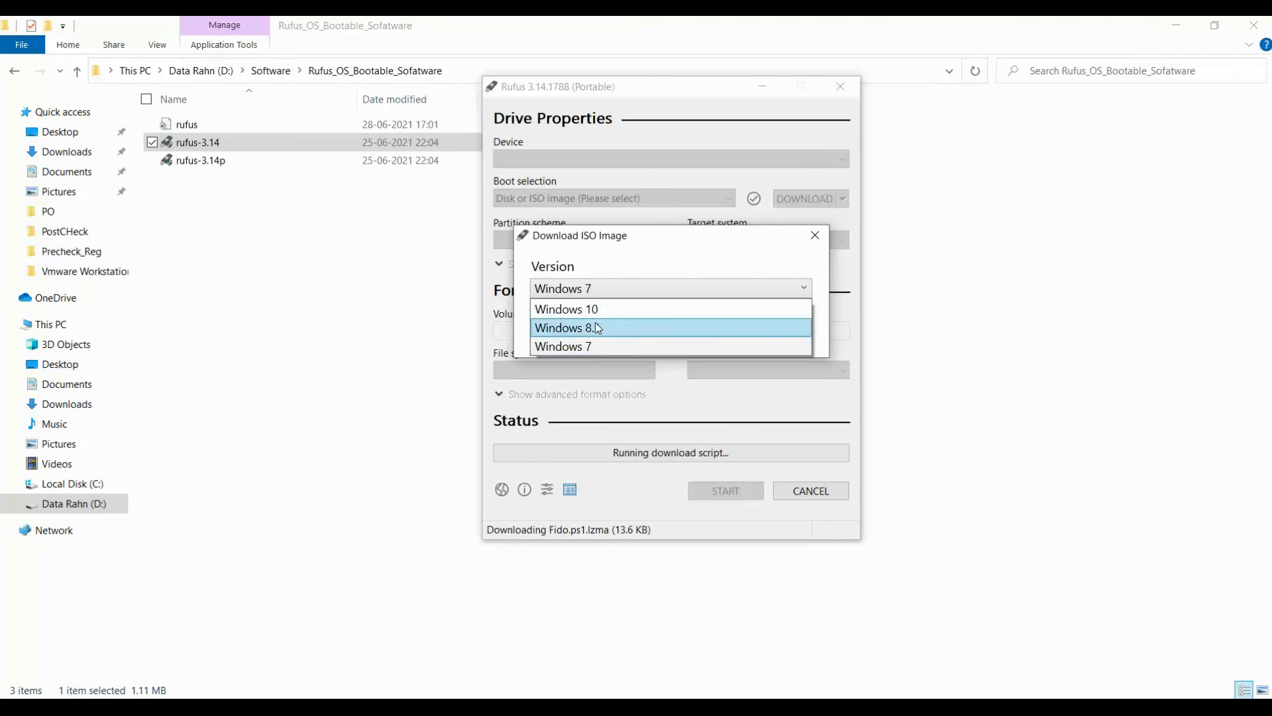
click(598, 310)
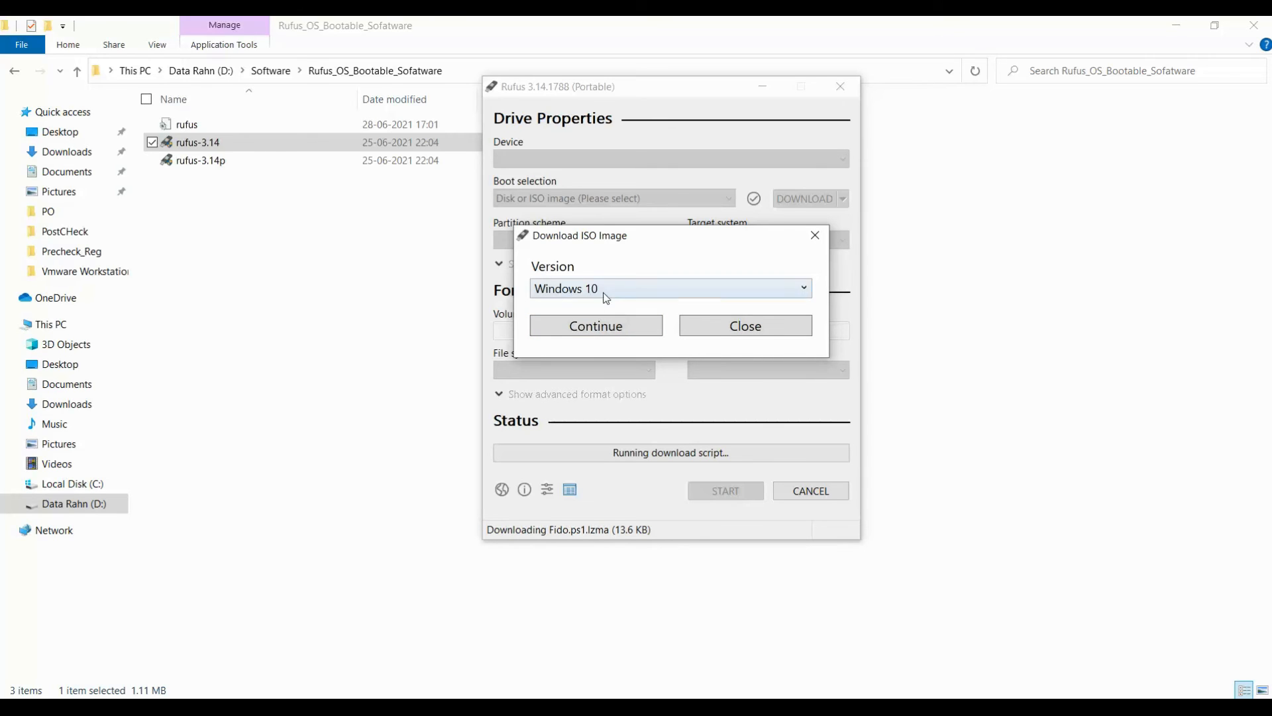
click(609, 328)
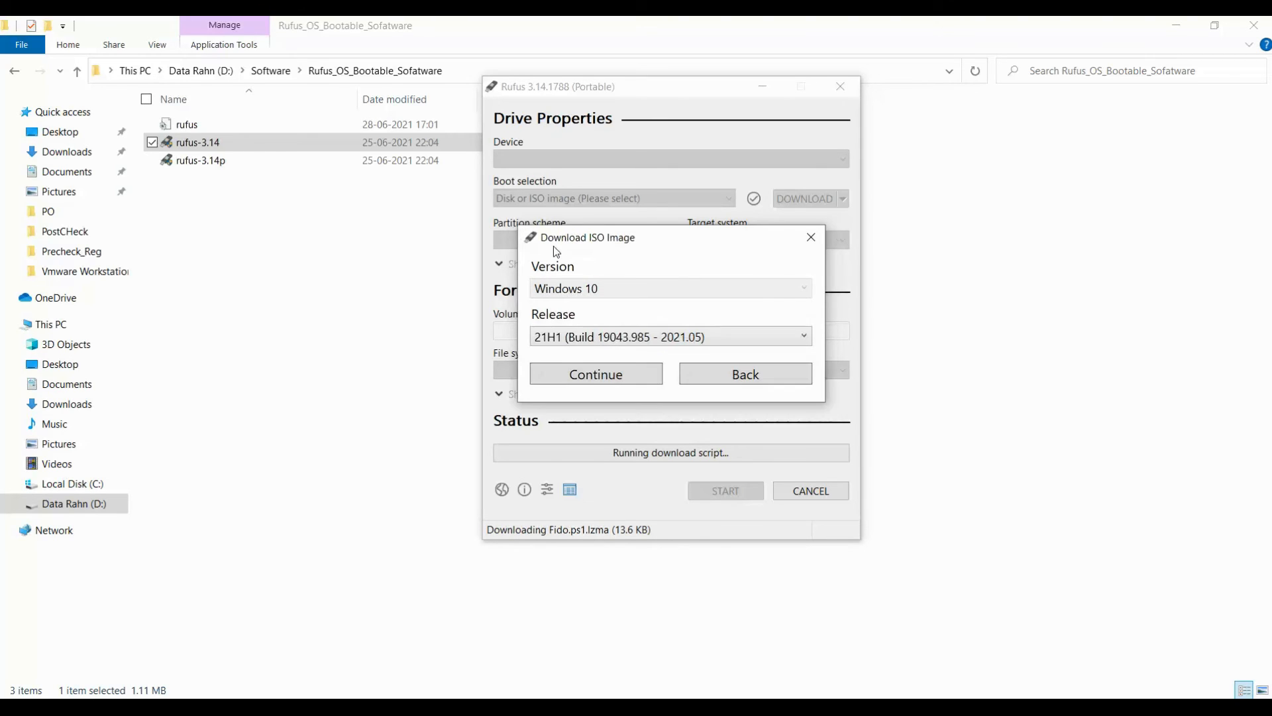
Step: Browse the available Windows 10 releases, choose 21H1 (Build 19043.985 - 2021.05) and continue
click(661, 339)
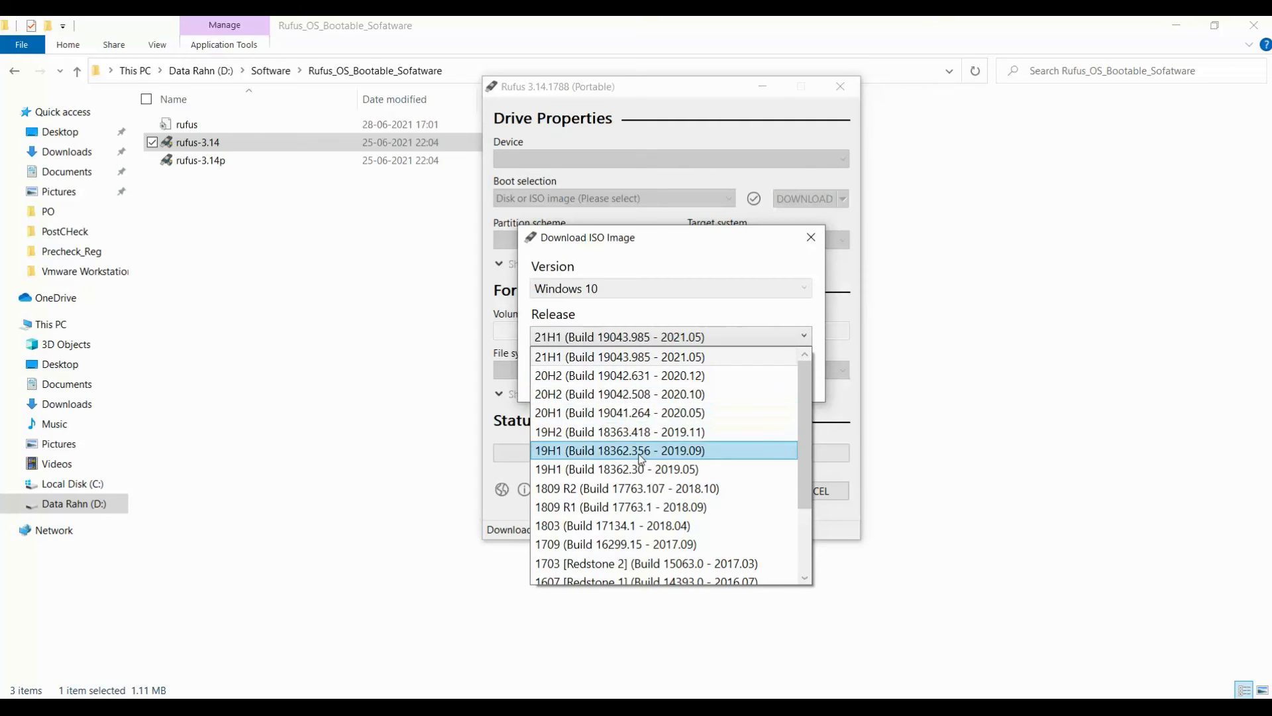
scroll(653, 527, down, 2)
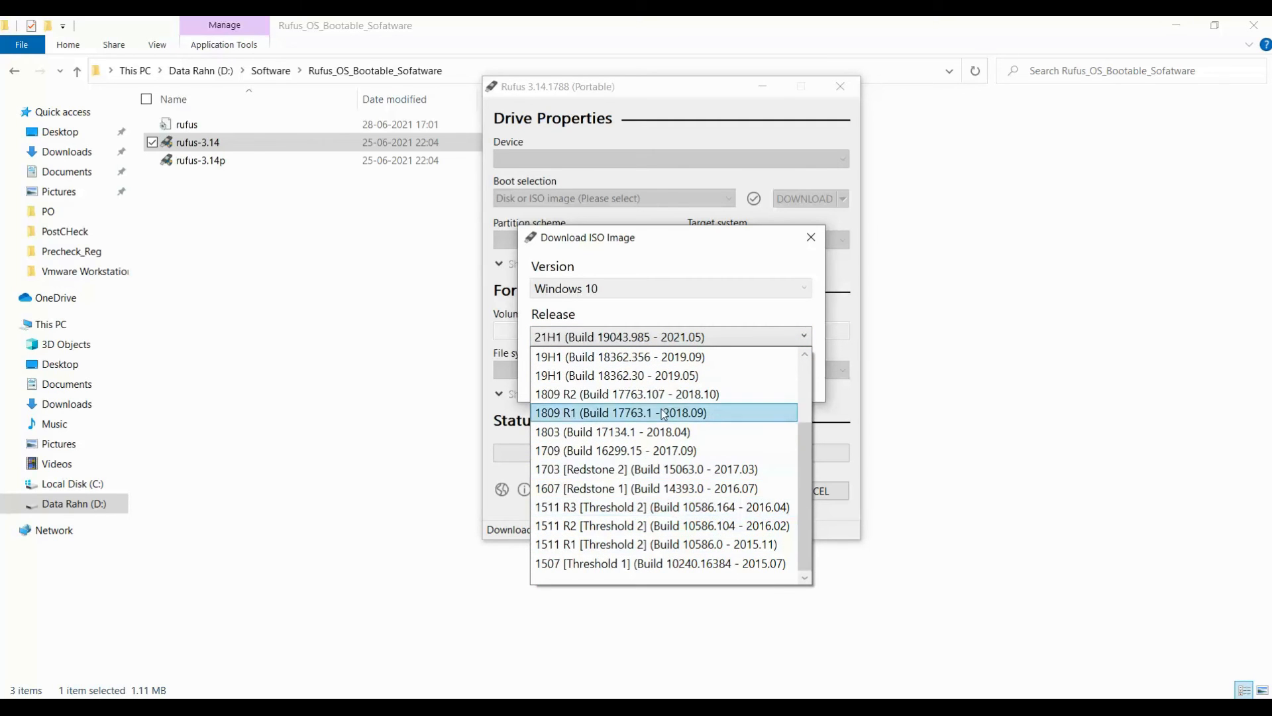
scroll(666, 521, up, 2)
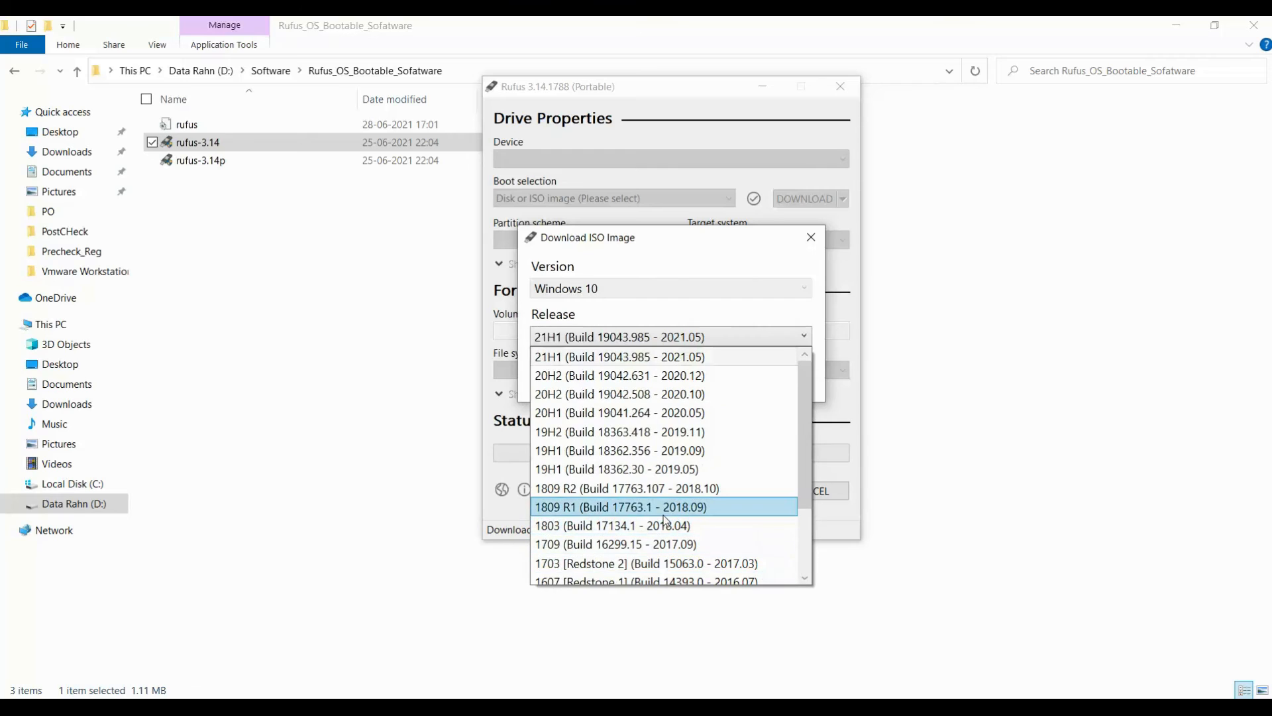
click(597, 360)
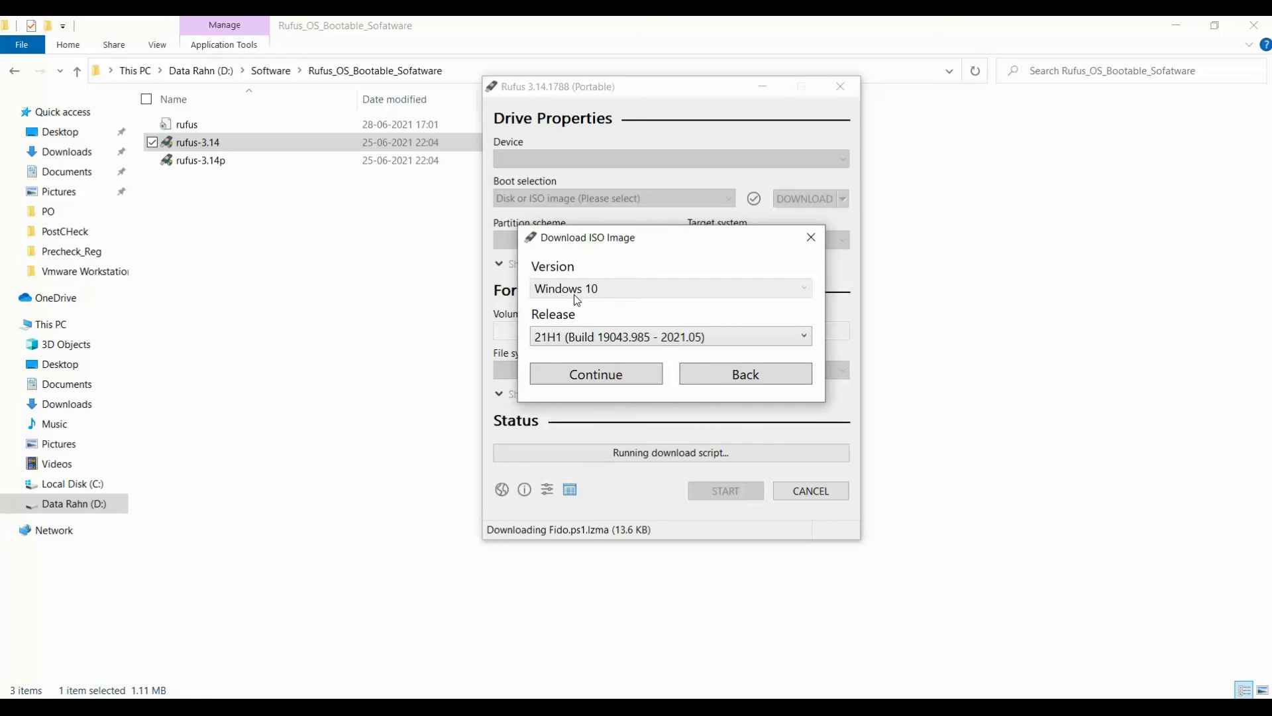
click(600, 375)
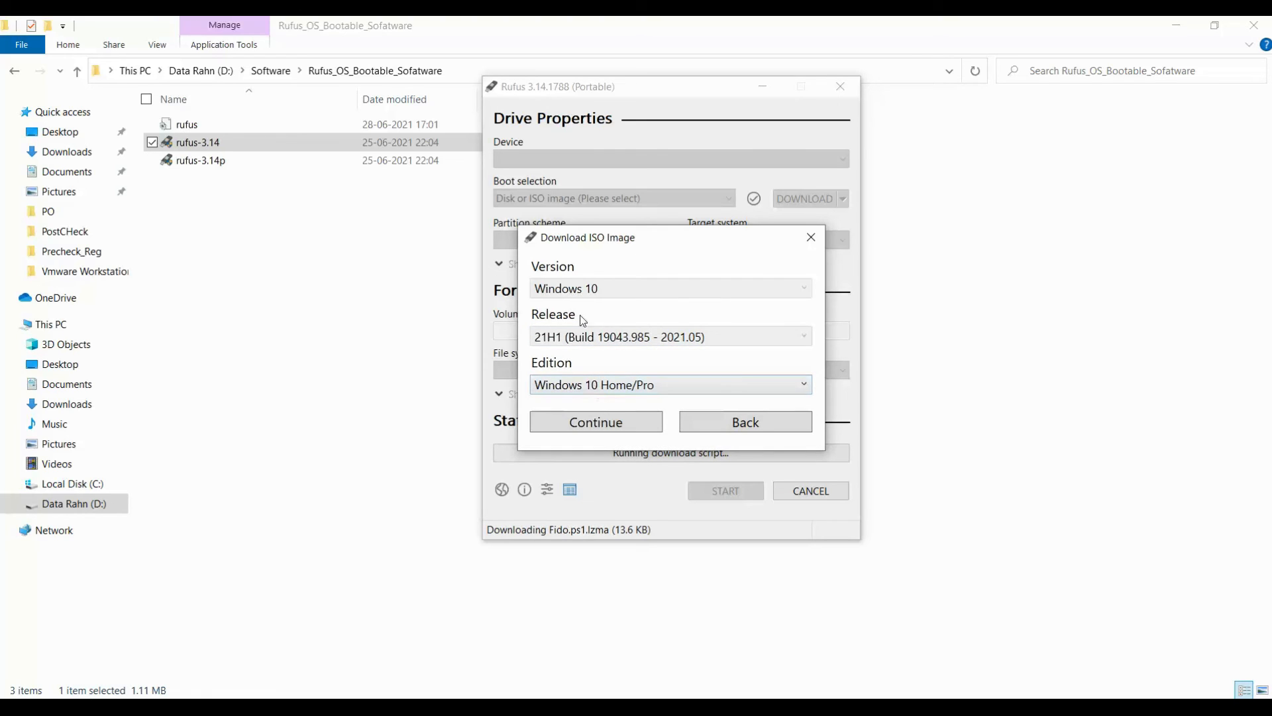
Step: Choose Windows 10 Home/Pro as the edition of the ISO and continue
click(599, 391)
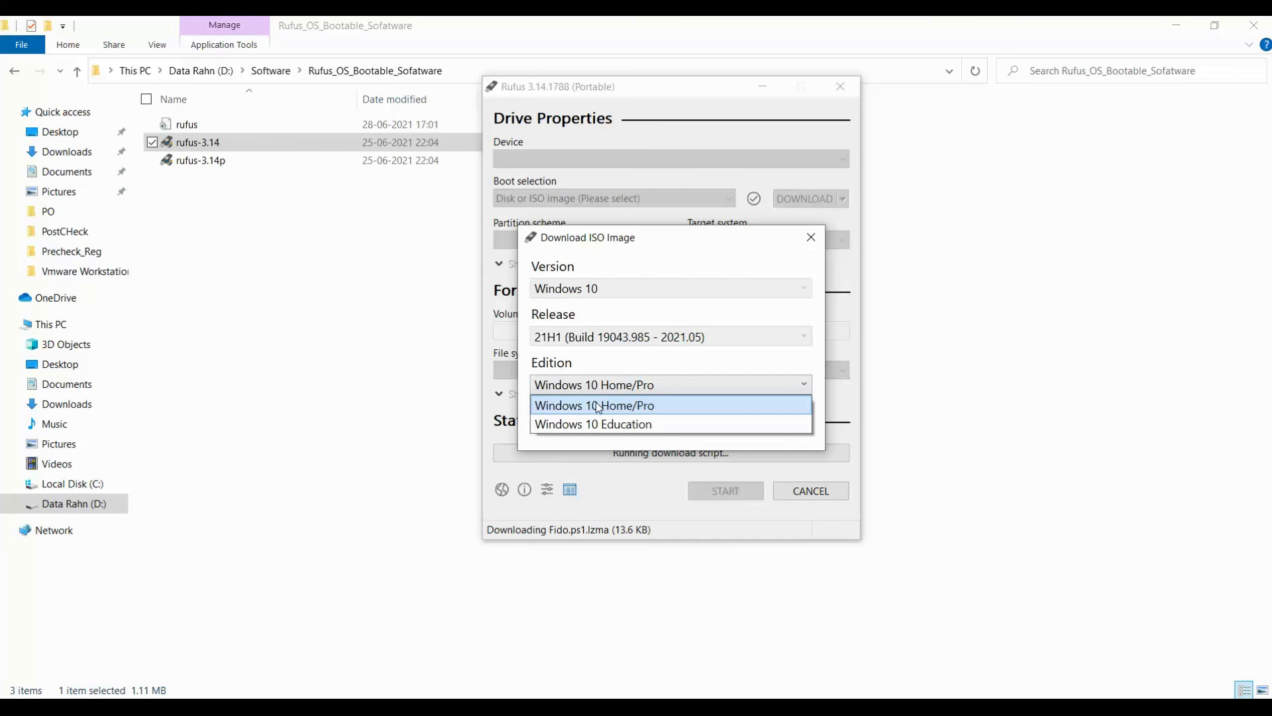
click(599, 406)
click(607, 423)
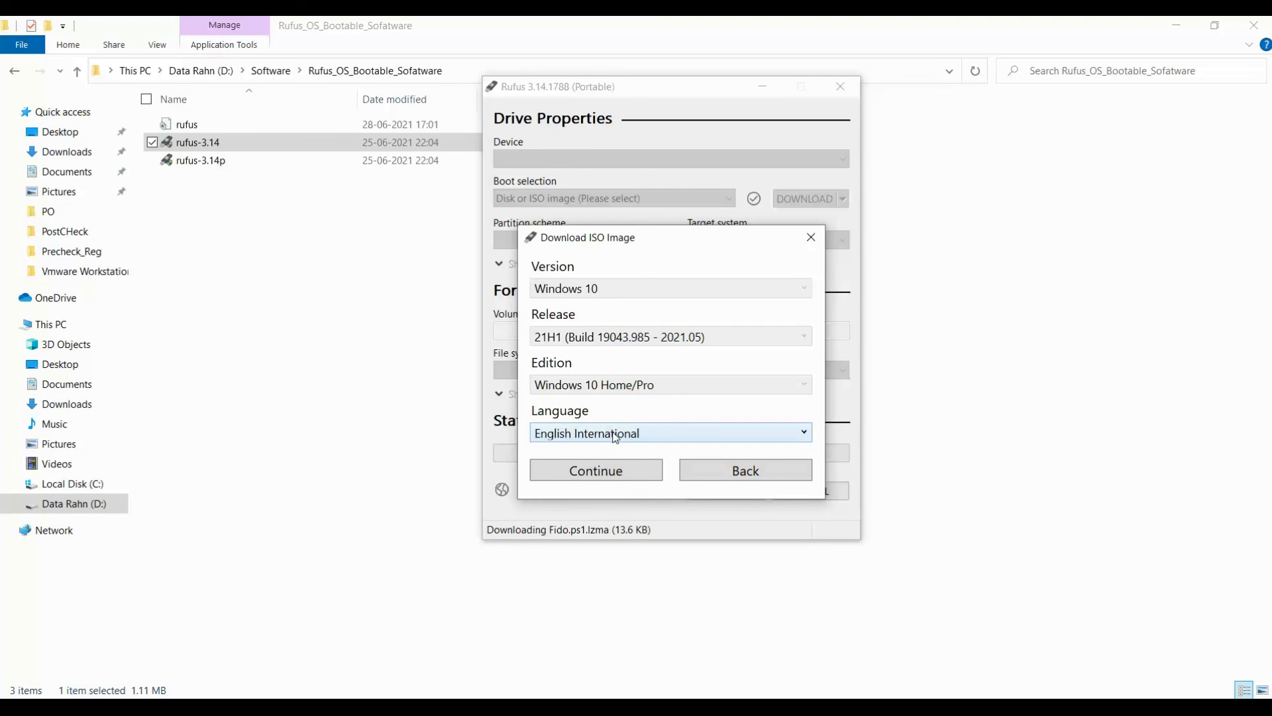
Step: Confirm English International as the ISO language, review the architecture choices and keep x64
click(616, 472)
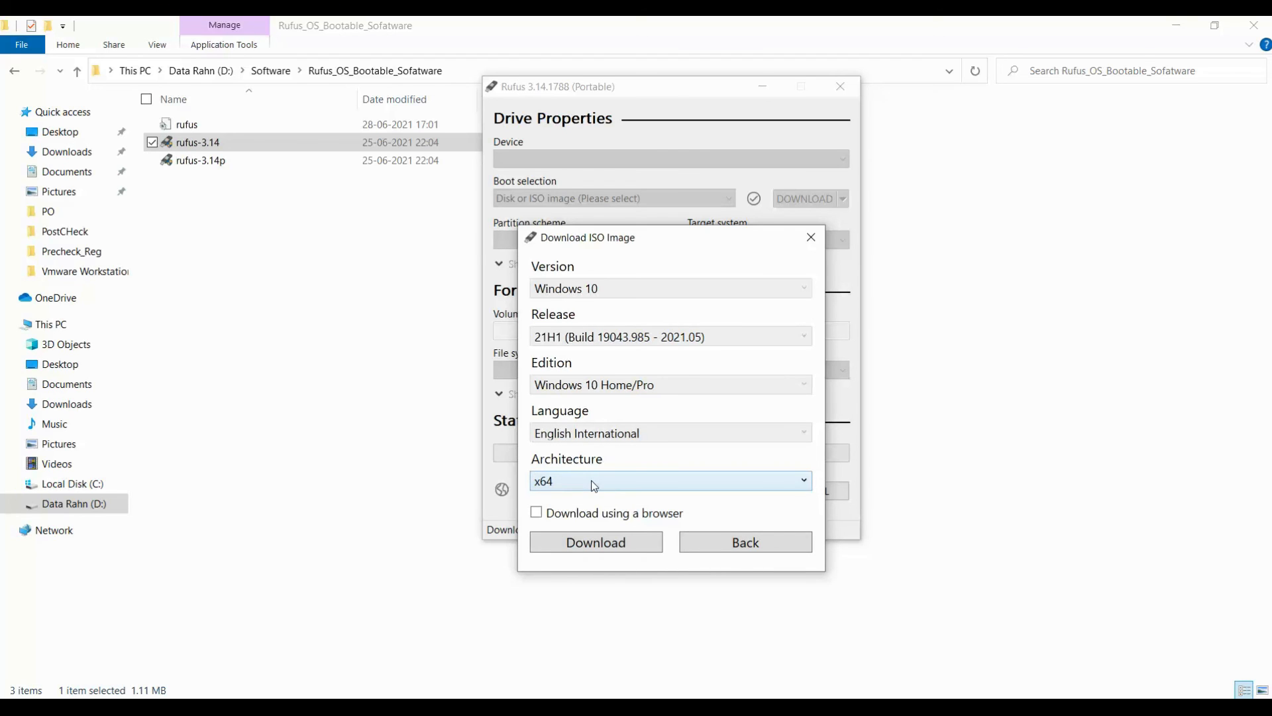
click(595, 486)
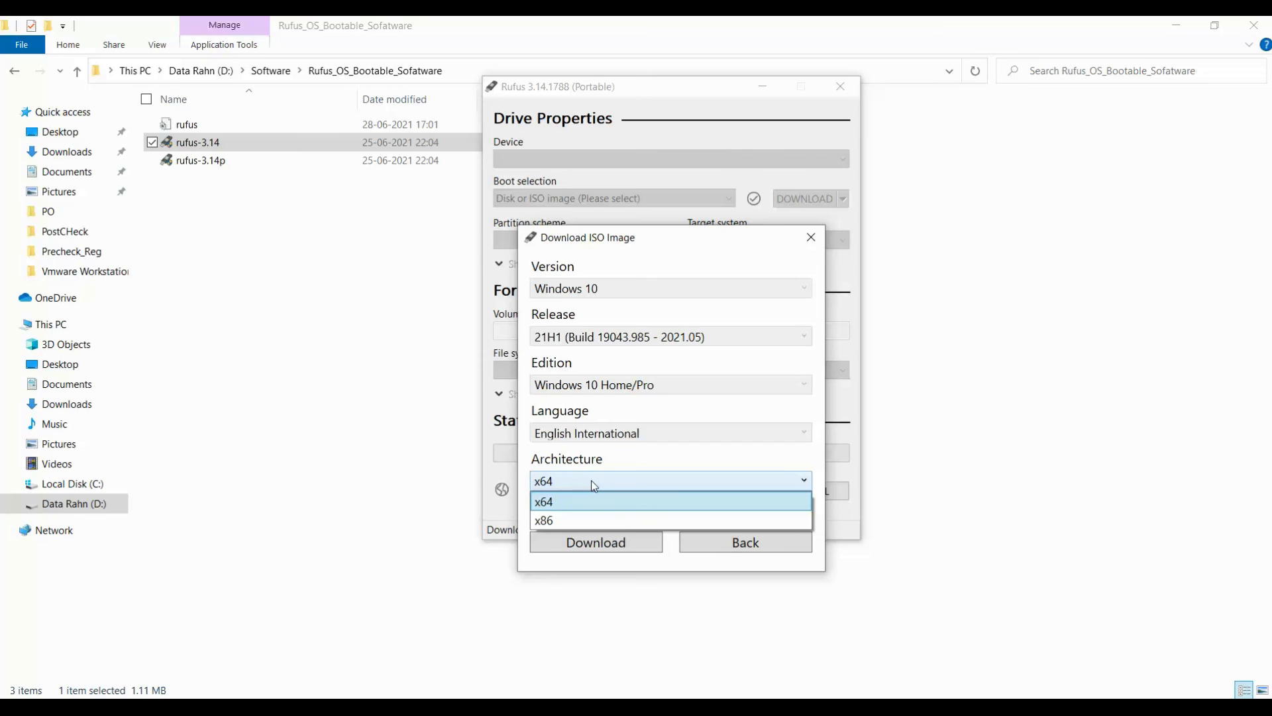
click(592, 483)
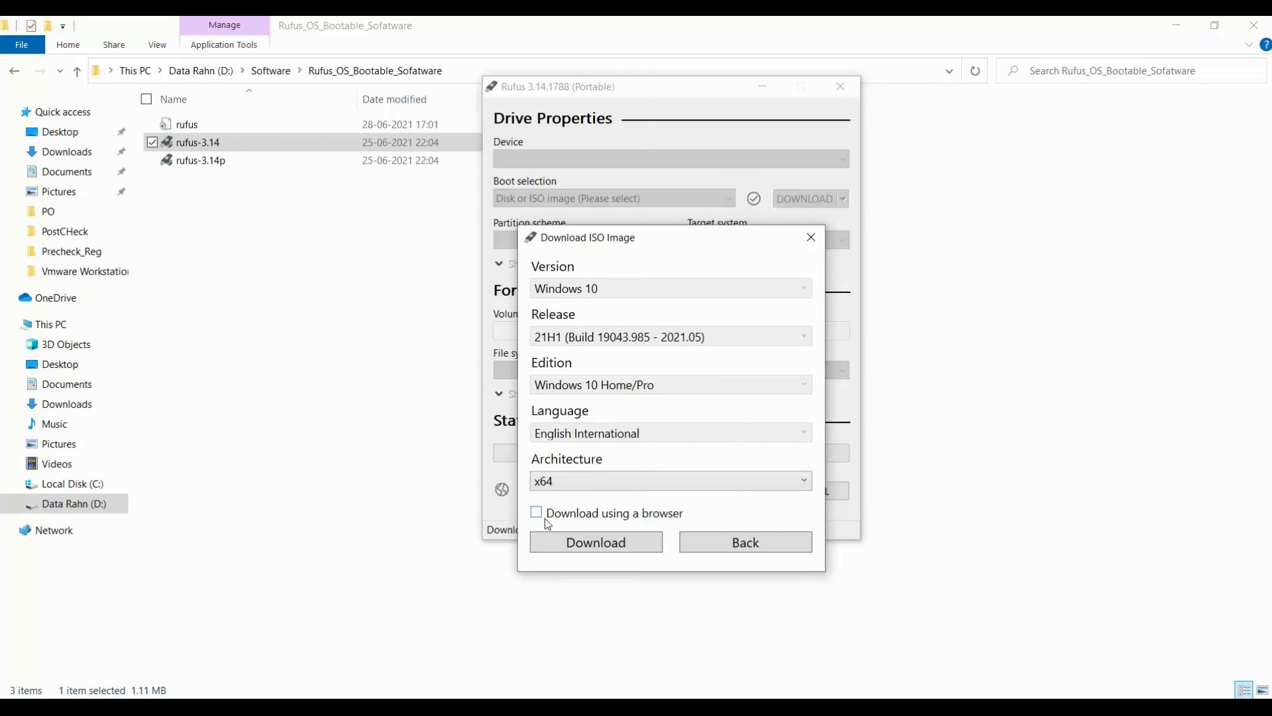
Step: Download the ISO image without using a browser, saving it as Win10_21H1_EnglishInternational_x64 in the Downloads folder
click(595, 545)
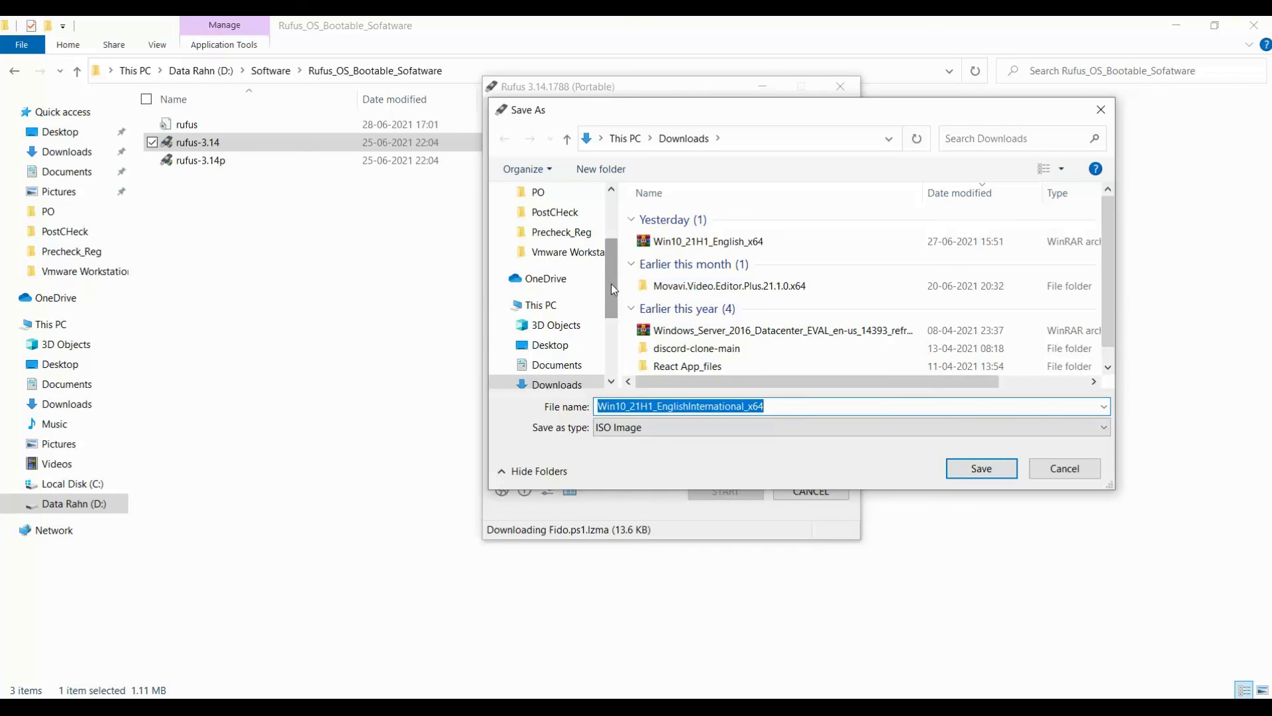
drag(611, 286, 612, 341)
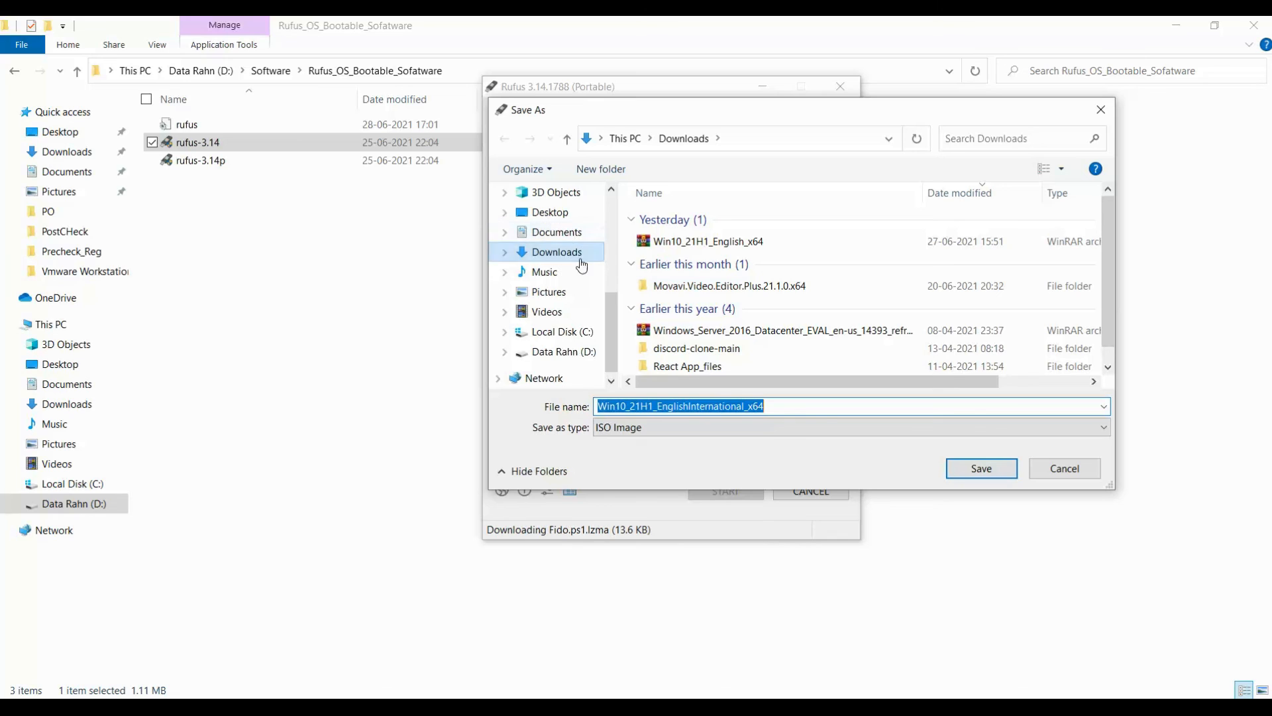
scroll(582, 265, up, 1)
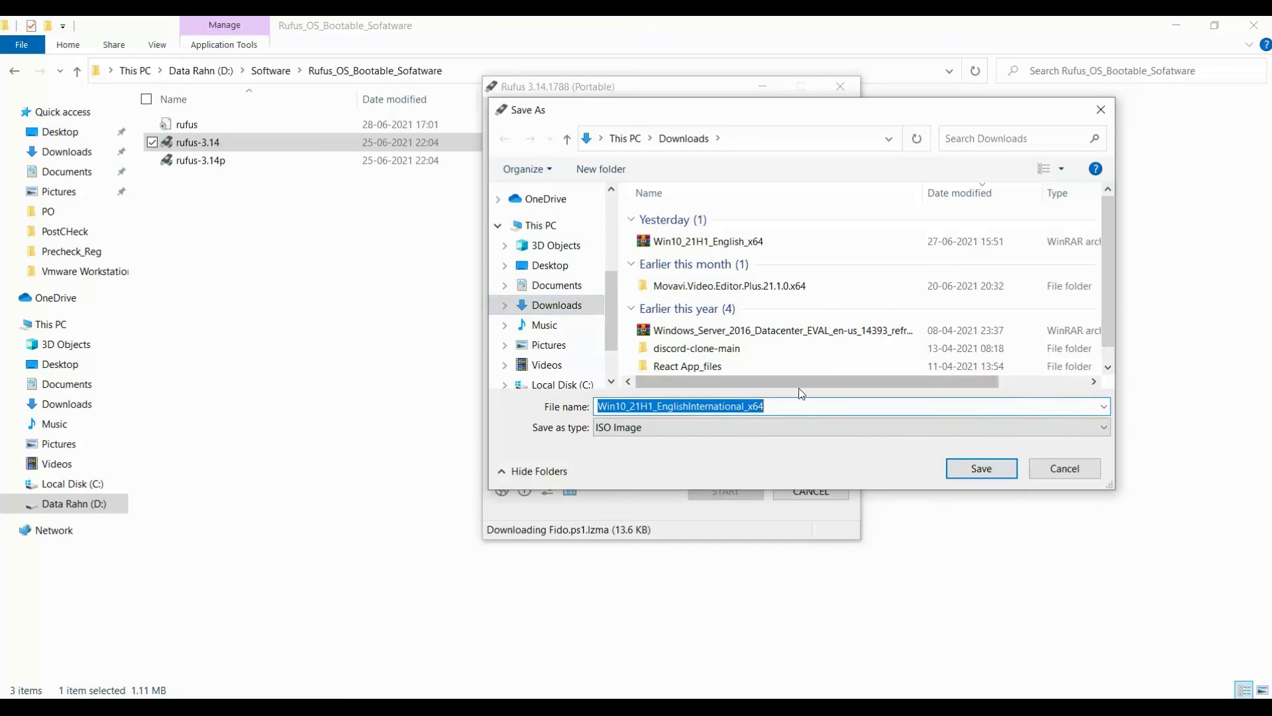
click(982, 468)
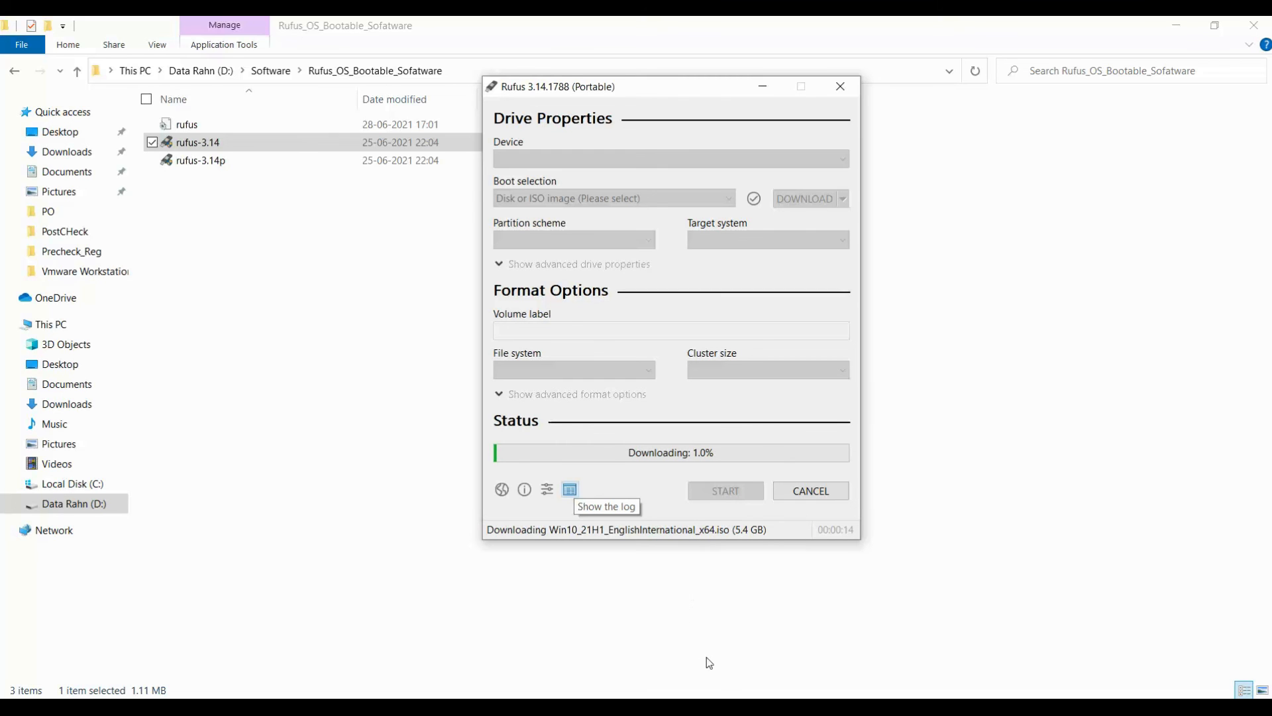
Step: Switch to the running PowerPoint slide show and advance to the Like, Comment, Subscribe & Share slide
click(781, 646)
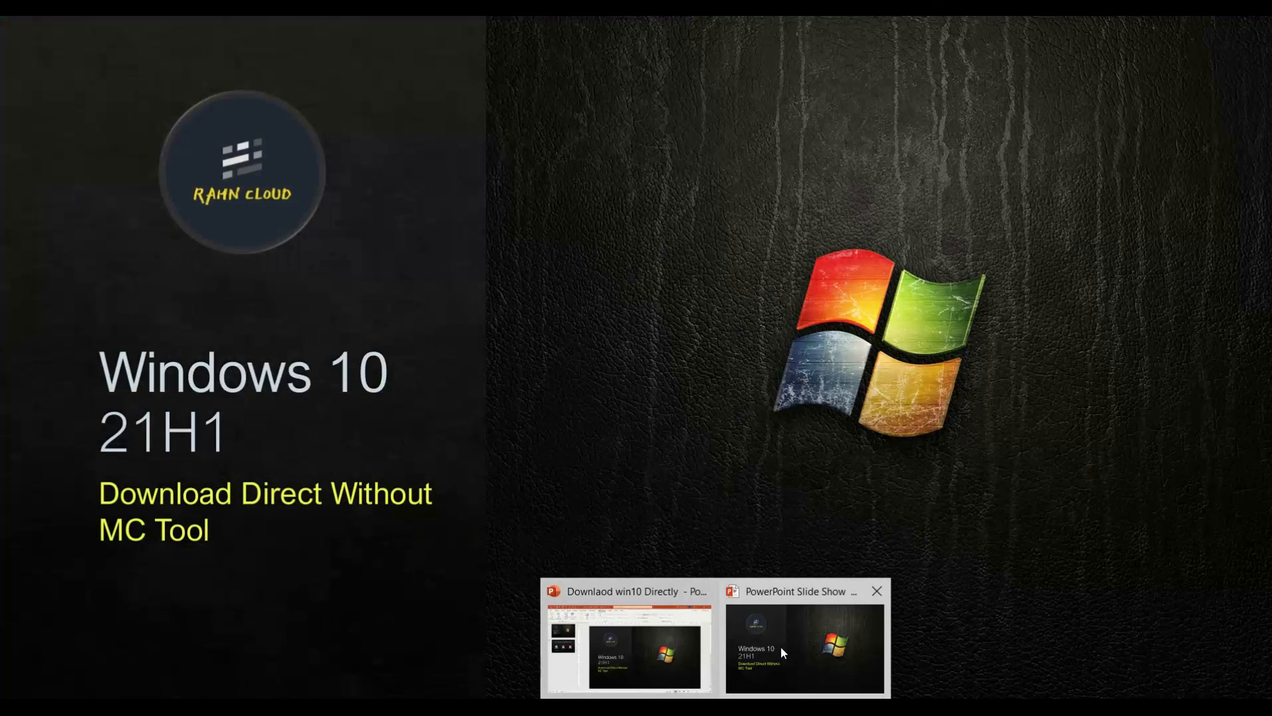
click(769, 624)
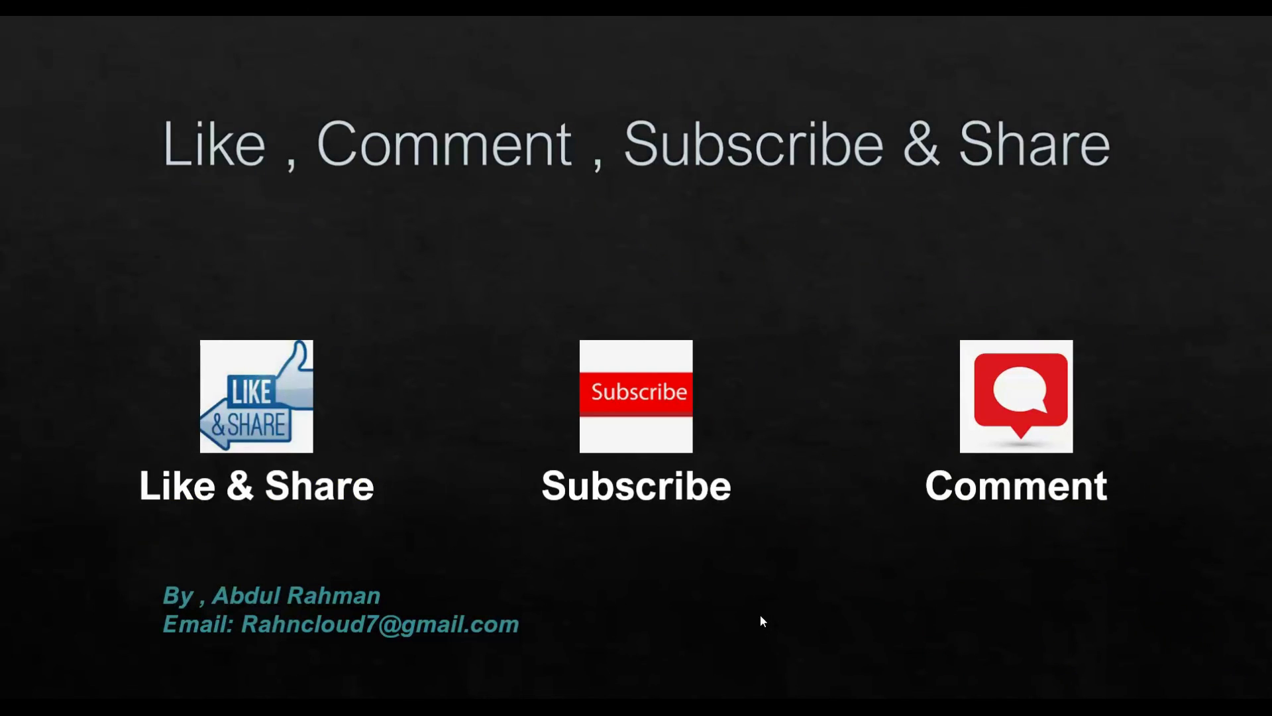